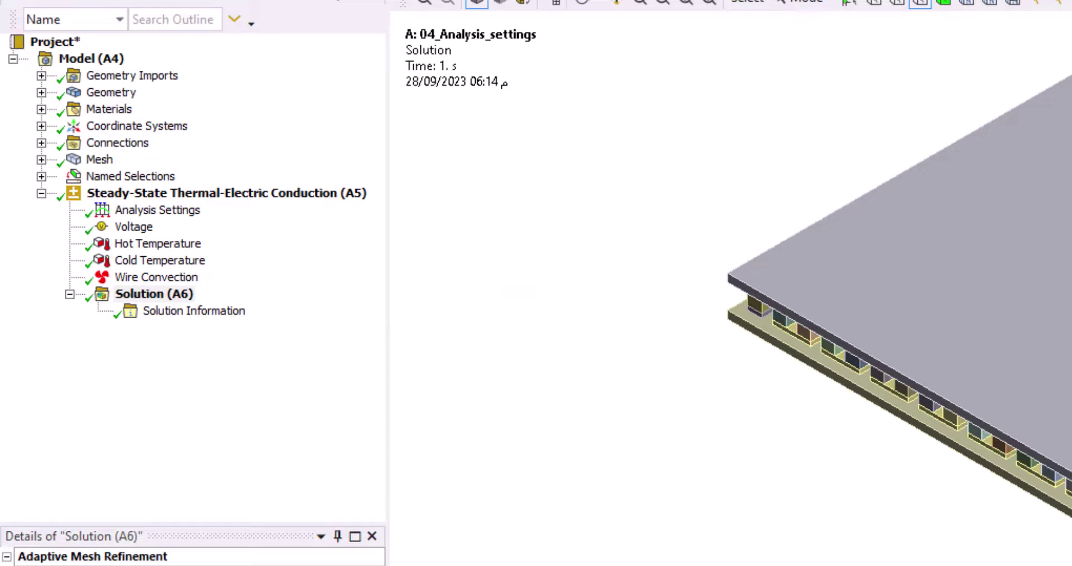
Step: Add a Temperature result for all bodies to the solution and retrieve it
right_click(166, 295)
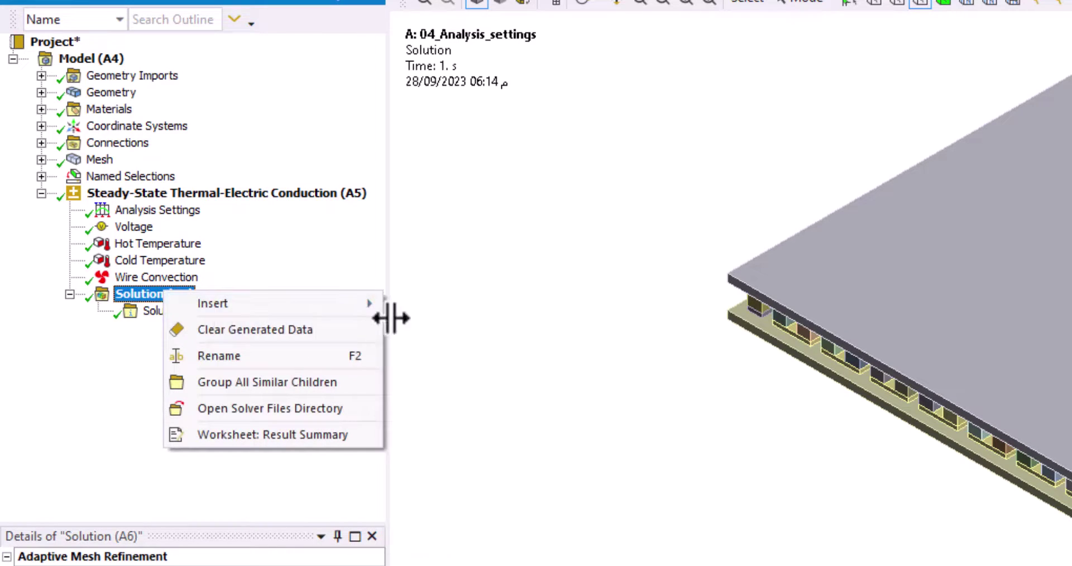
mouse_move(372, 304)
mouse_move(550, 305)
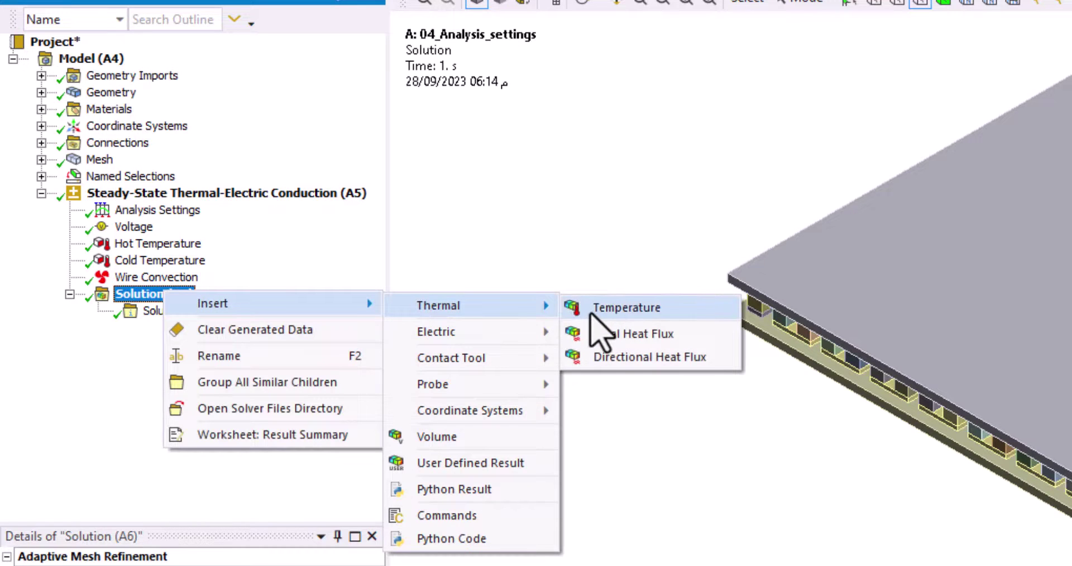
click(590, 311)
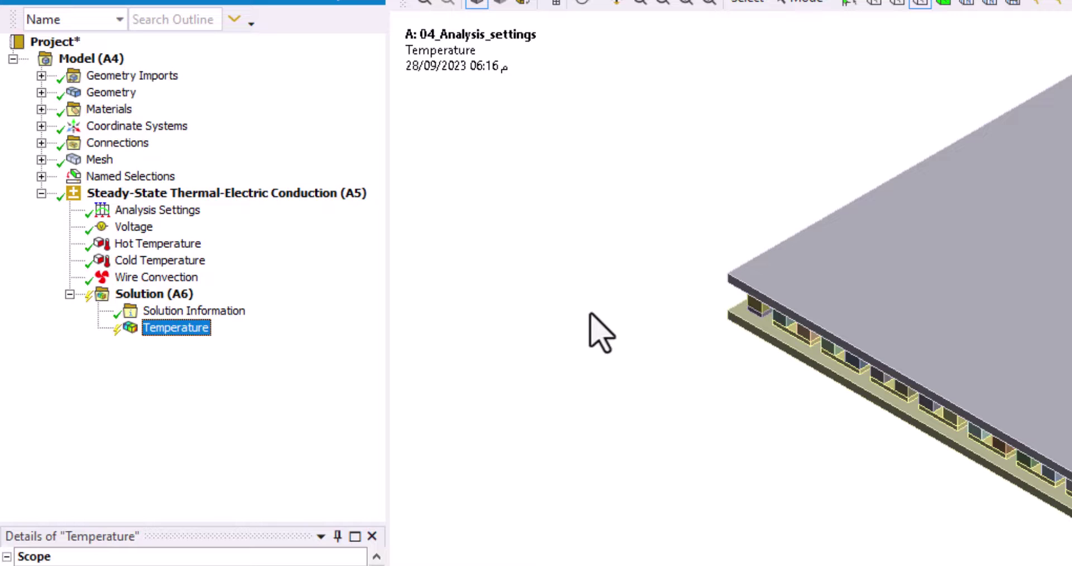
right_click(194, 331)
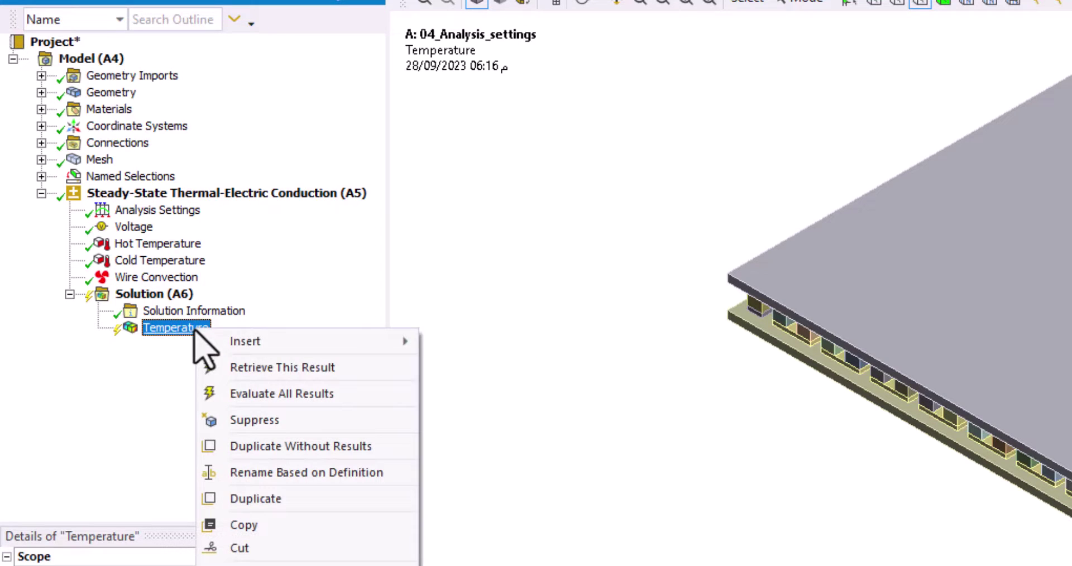
click(294, 369)
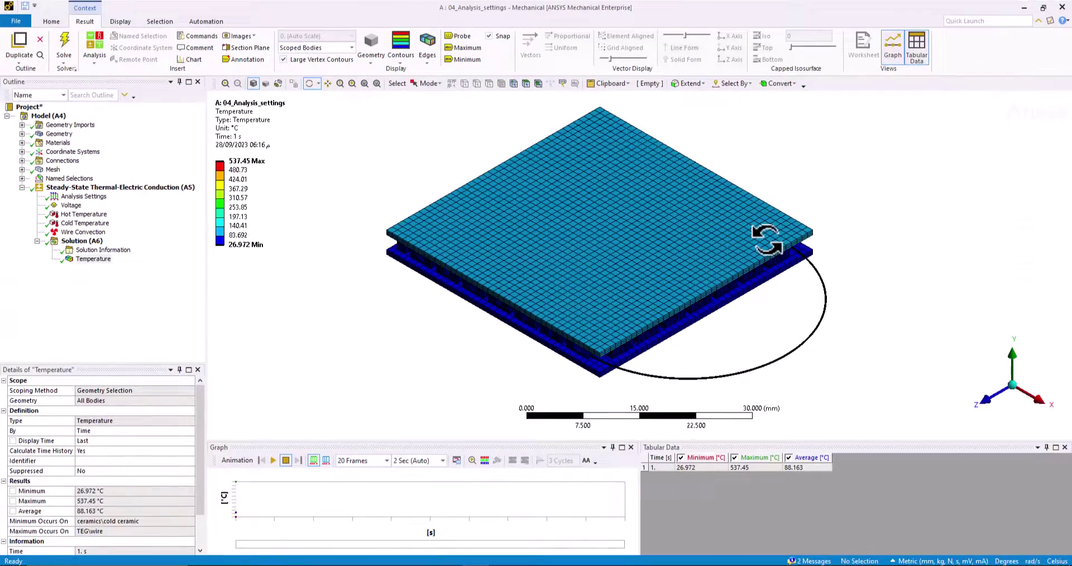
Step: Suppress the Temperature result and accept clearing its calculated data
right_drag(767, 239, 838, 339)
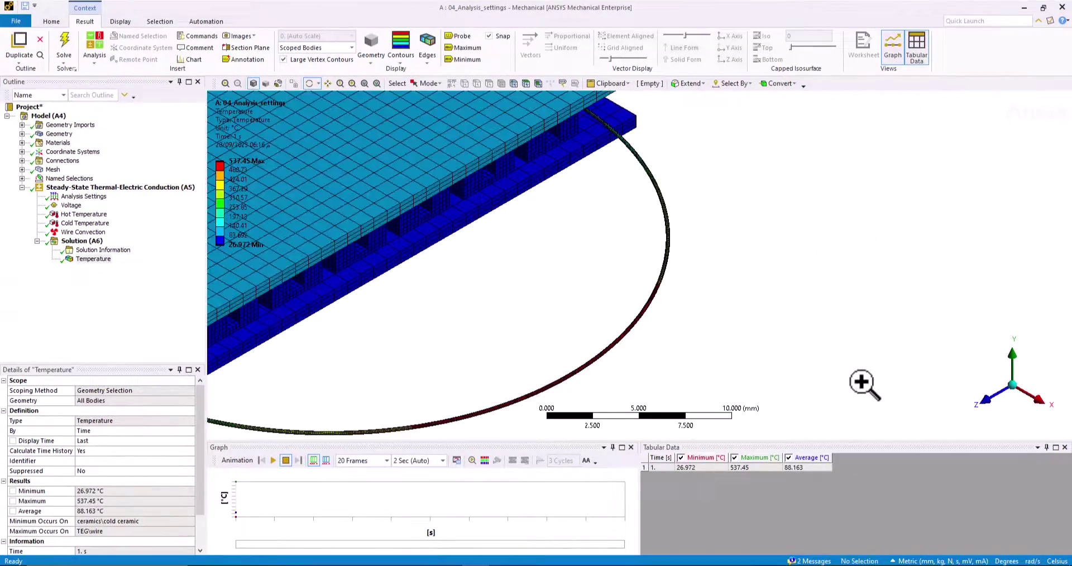
right_drag(602, 291, 662, 359)
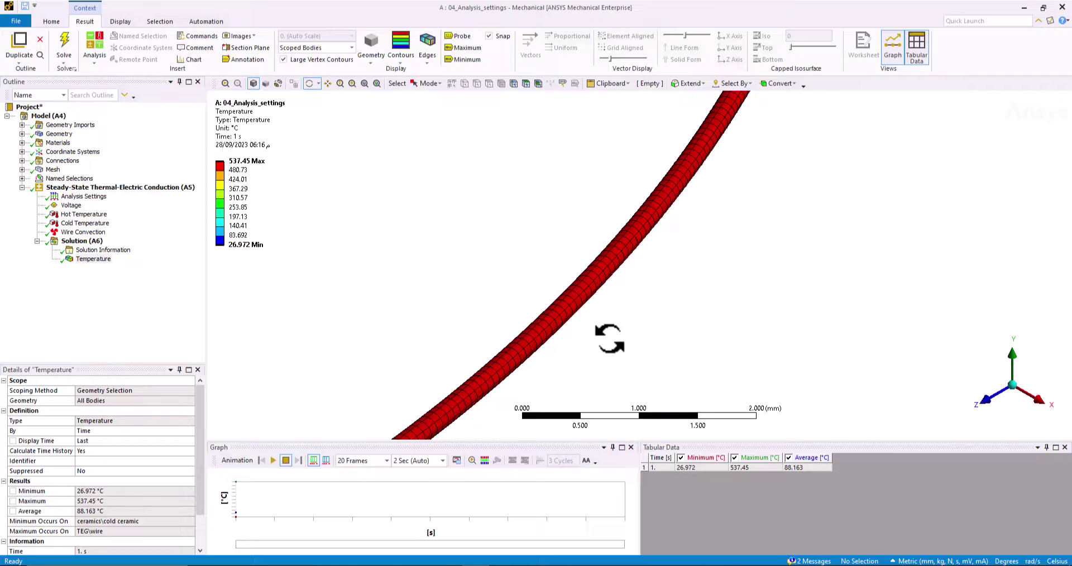
key(F7)
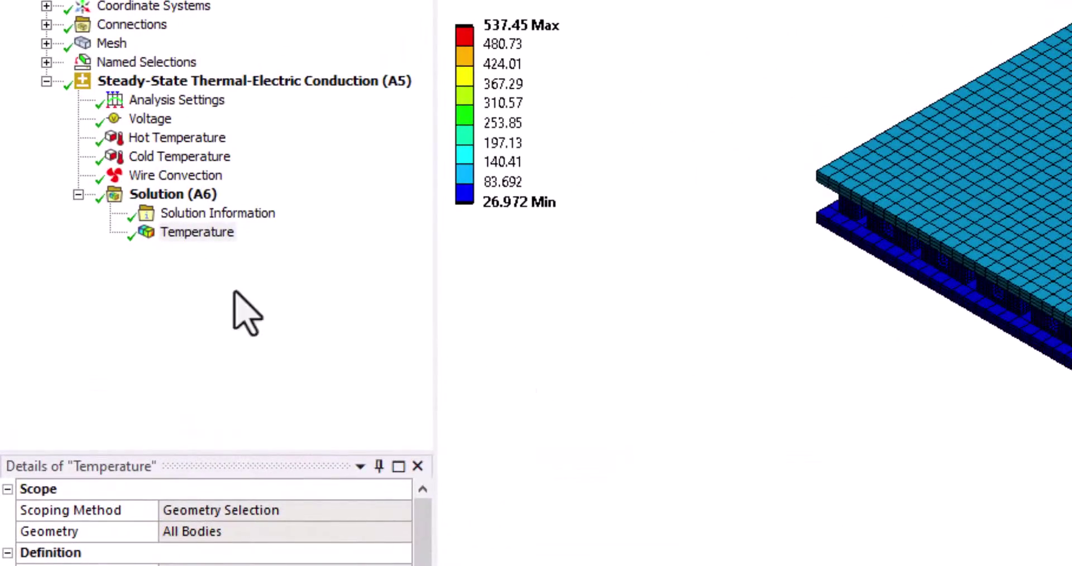
right_click(201, 232)
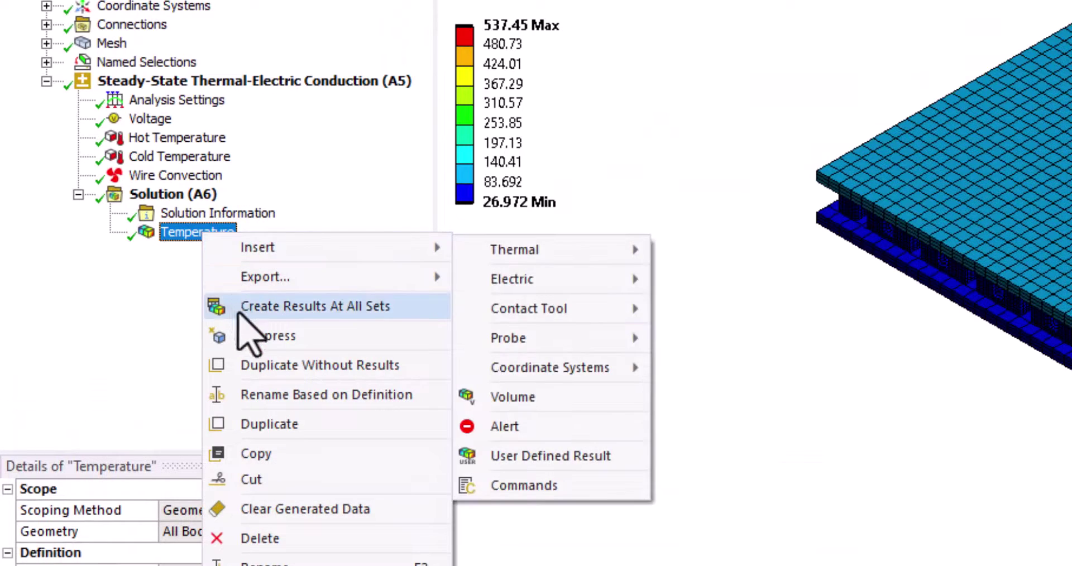
click(246, 334)
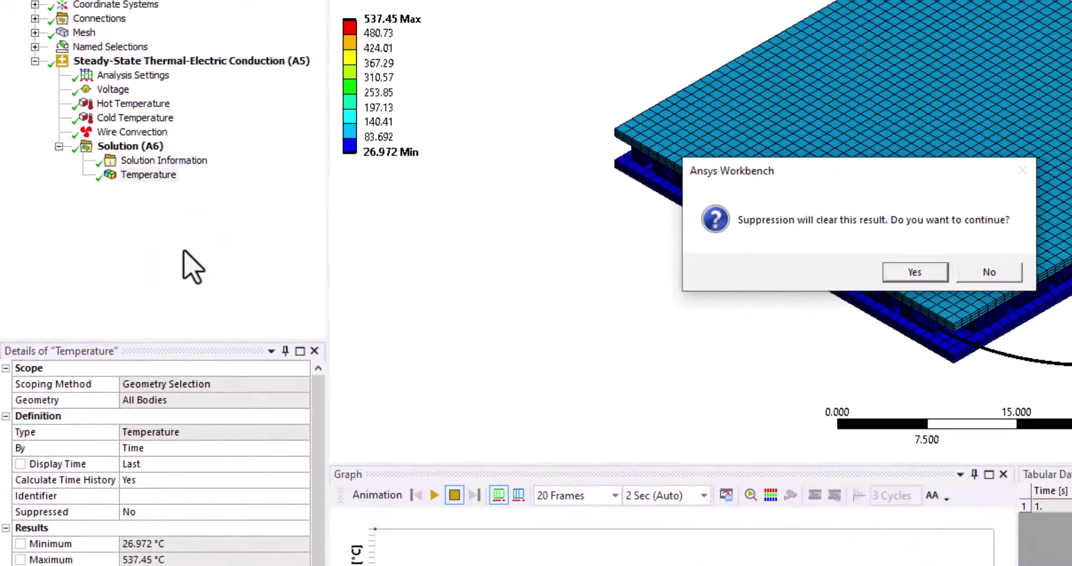
click(902, 274)
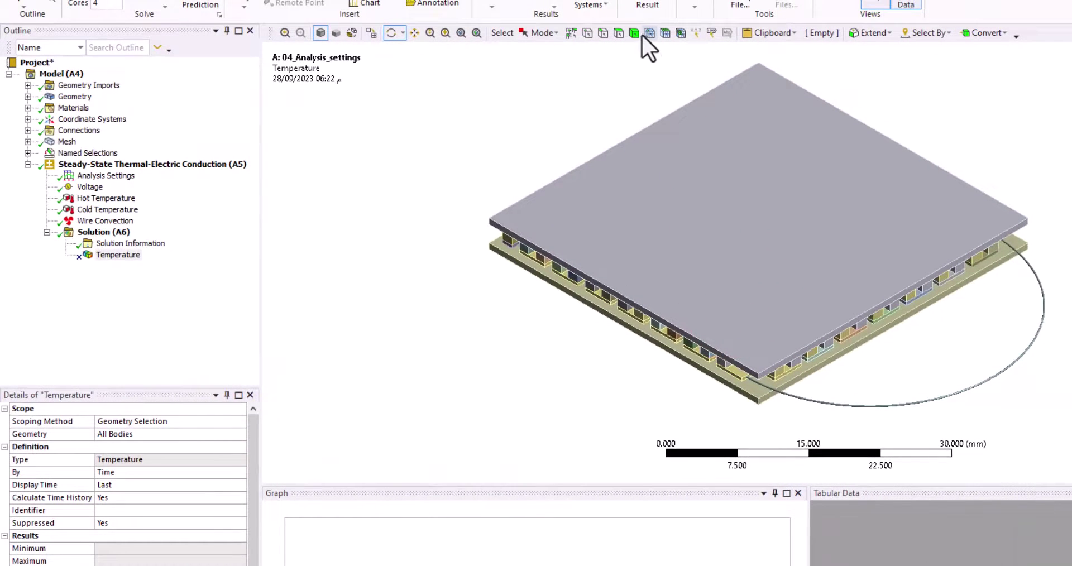
Step: Scope the Temperature result to all bodies except the wire
click(637, 31)
click(651, 268)
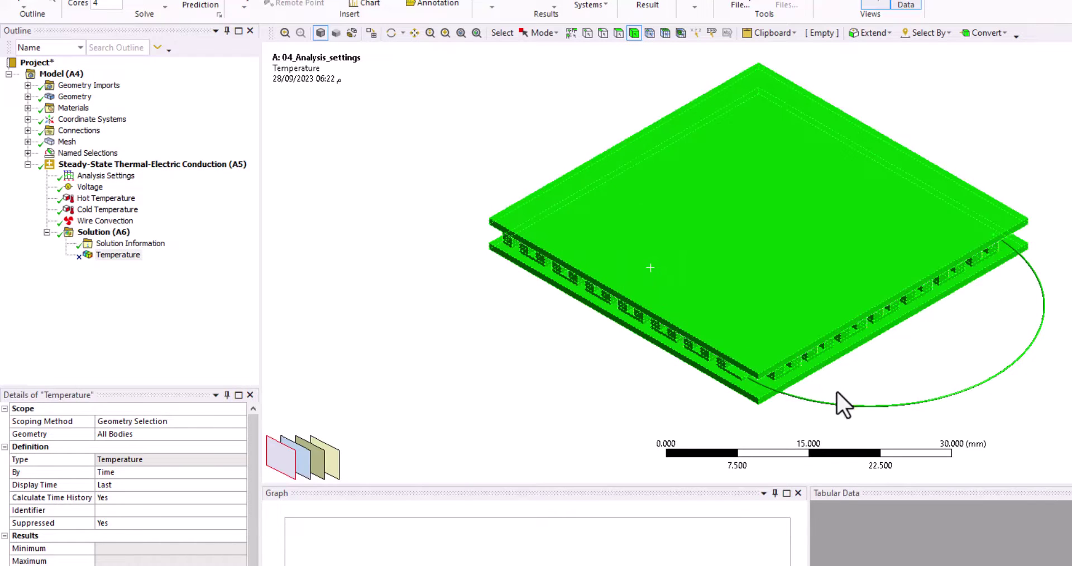
click(878, 407)
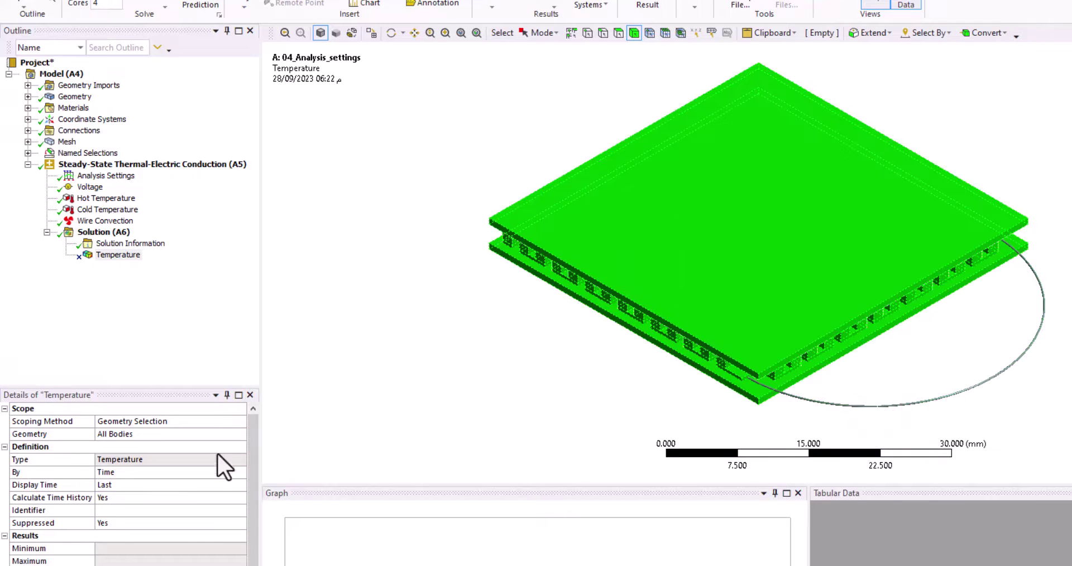
click(181, 434)
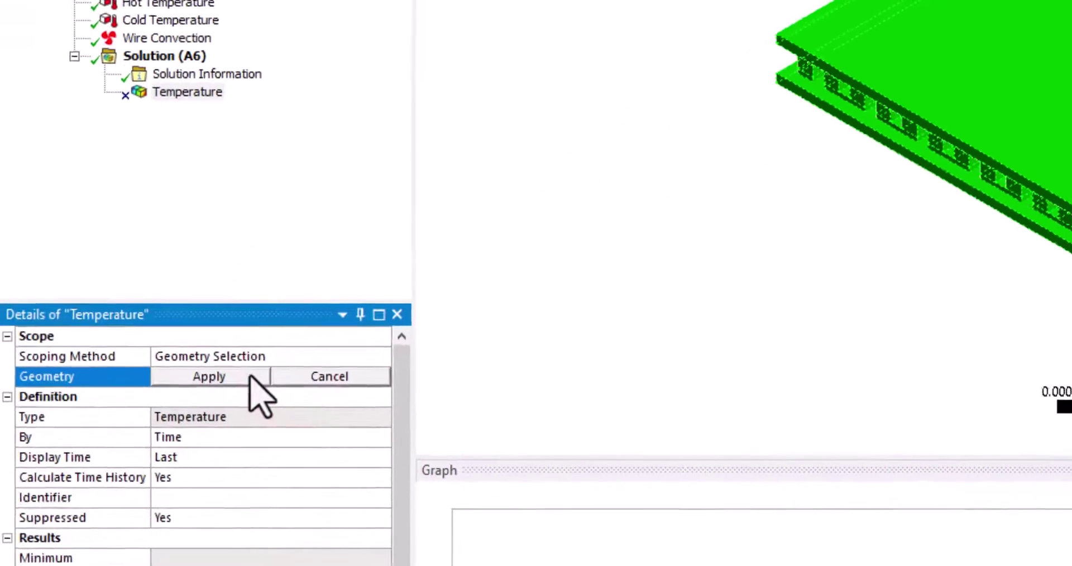
click(157, 433)
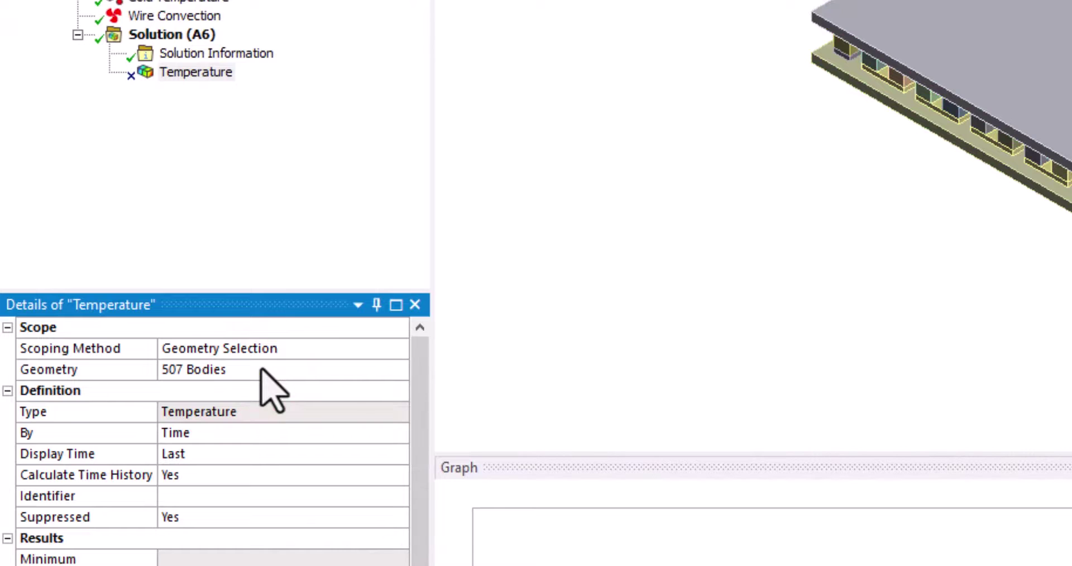
Step: Unsuppress the rescoped Temperature result and retrieve it
right_click(223, 78)
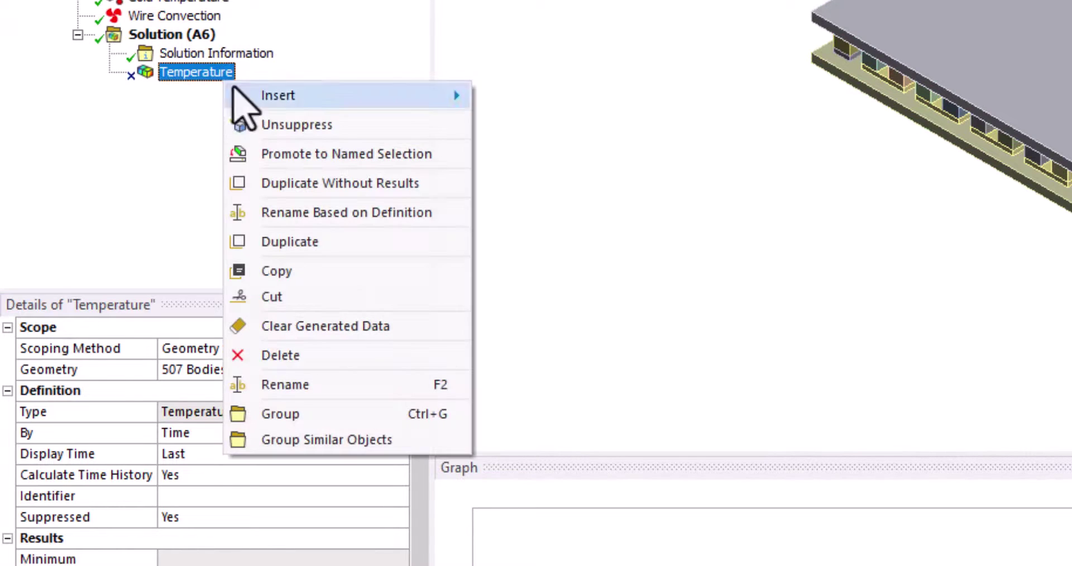
click(270, 121)
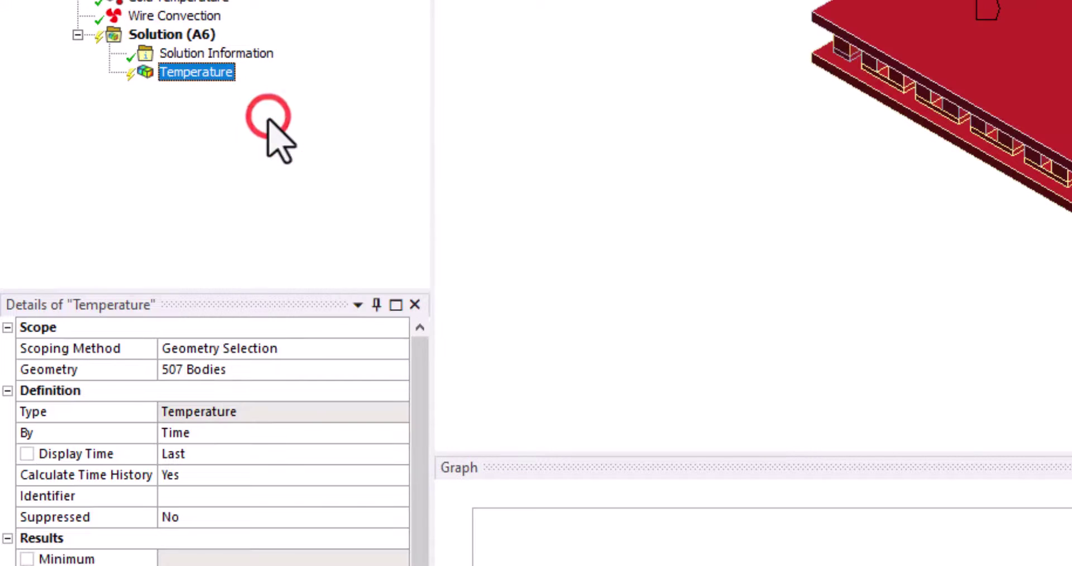
right_click(212, 85)
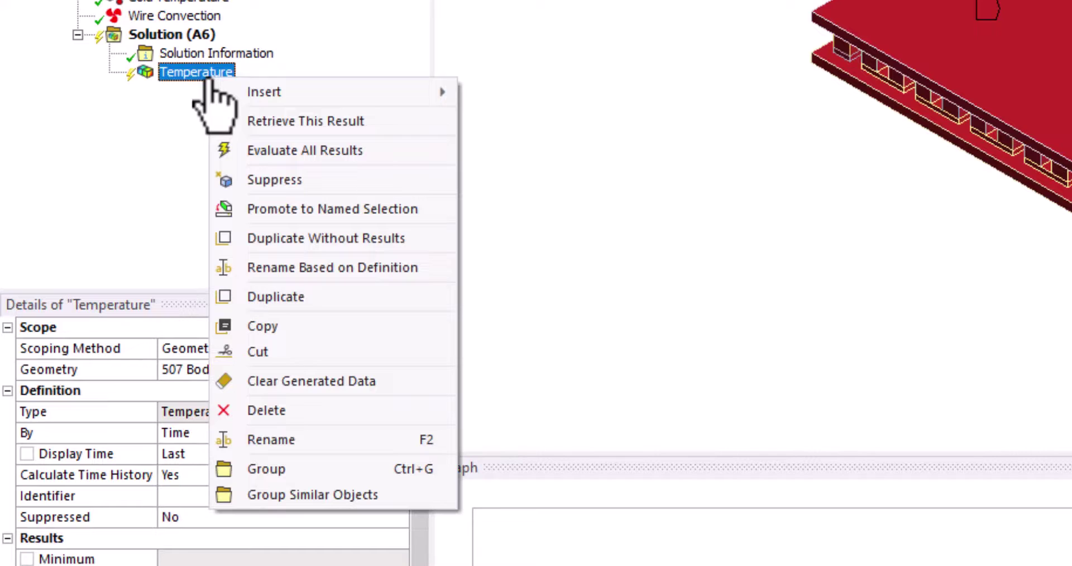
click(271, 122)
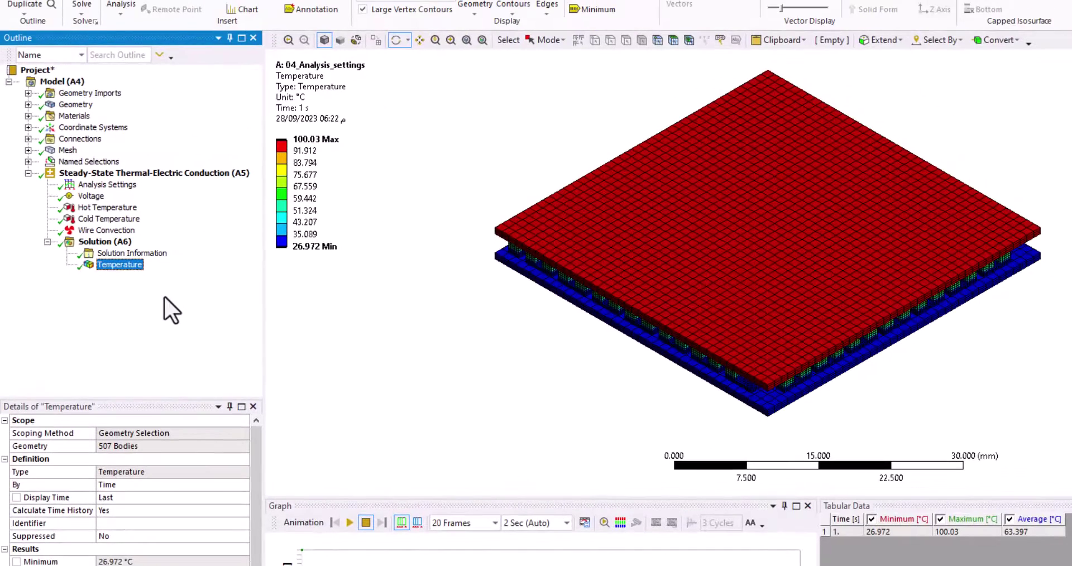
Step: Replace the element edges on the temperature plot with the undeformed wireframe
right_drag(698, 351, 764, 407)
drag(790, 321, 919, 296)
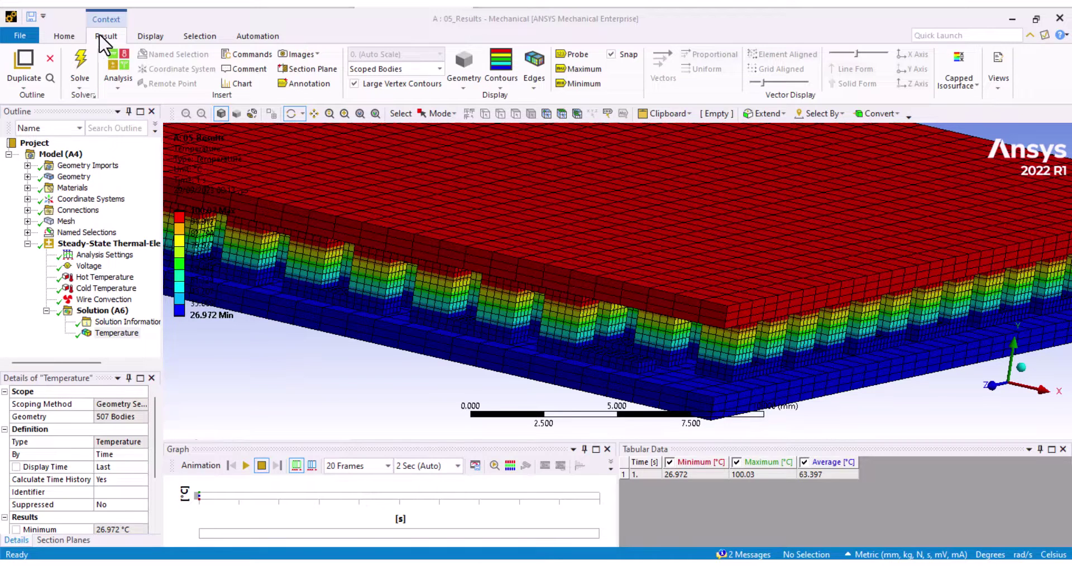
click(106, 19)
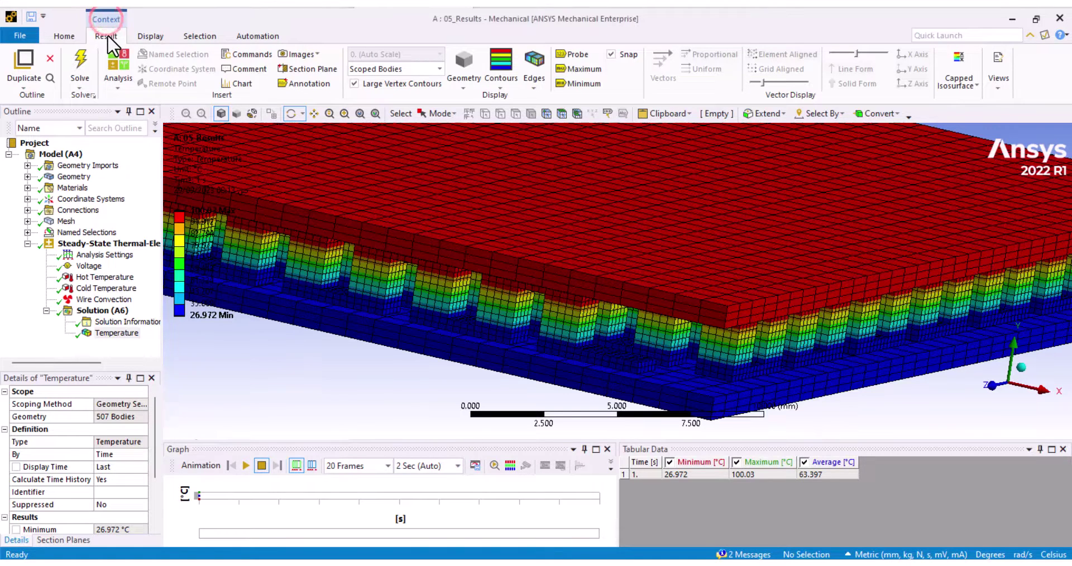
click(529, 83)
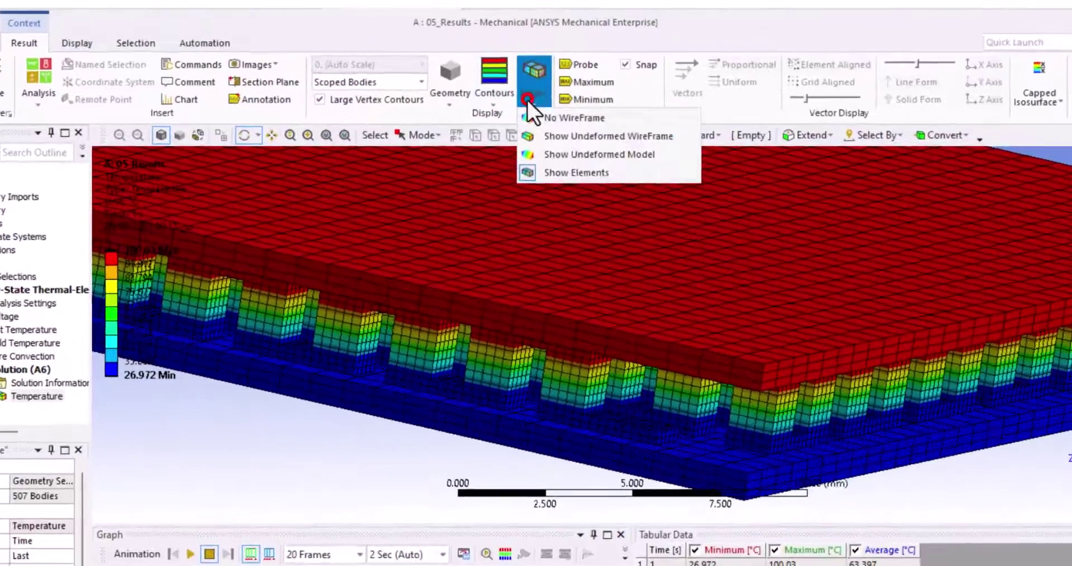
click(561, 138)
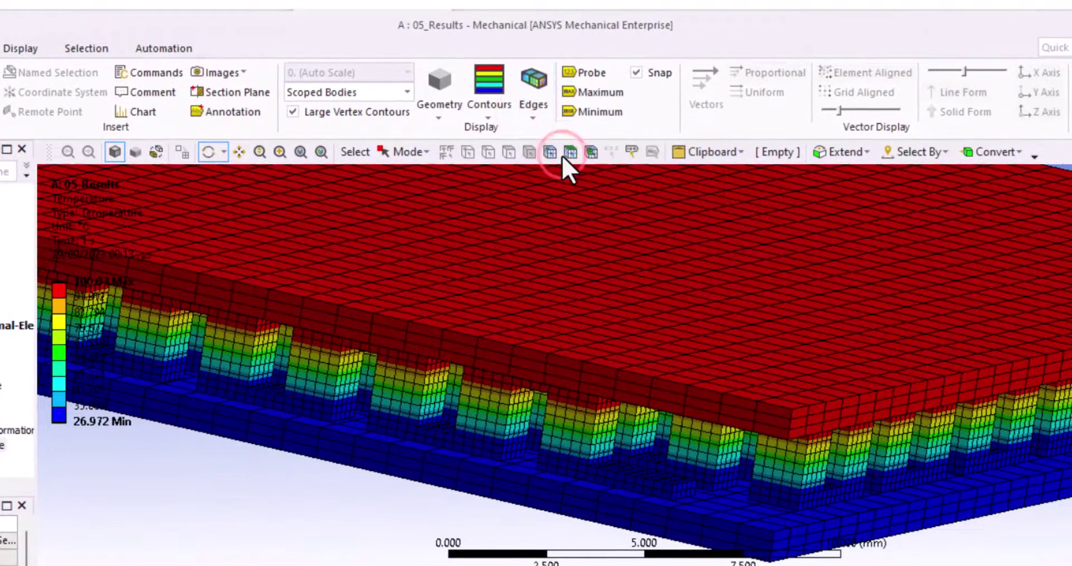
click(563, 151)
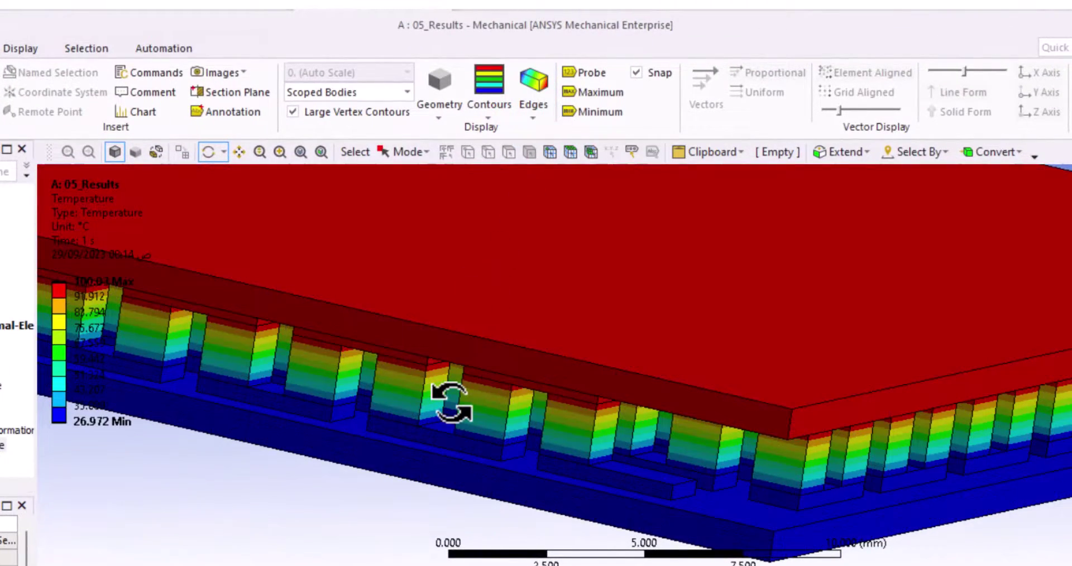
click(538, 112)
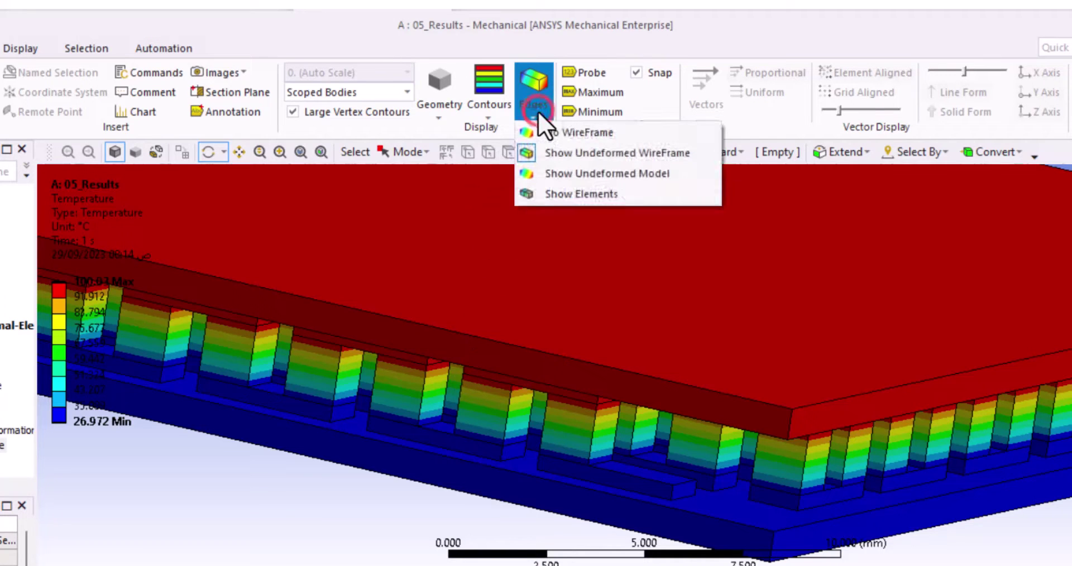
click(487, 115)
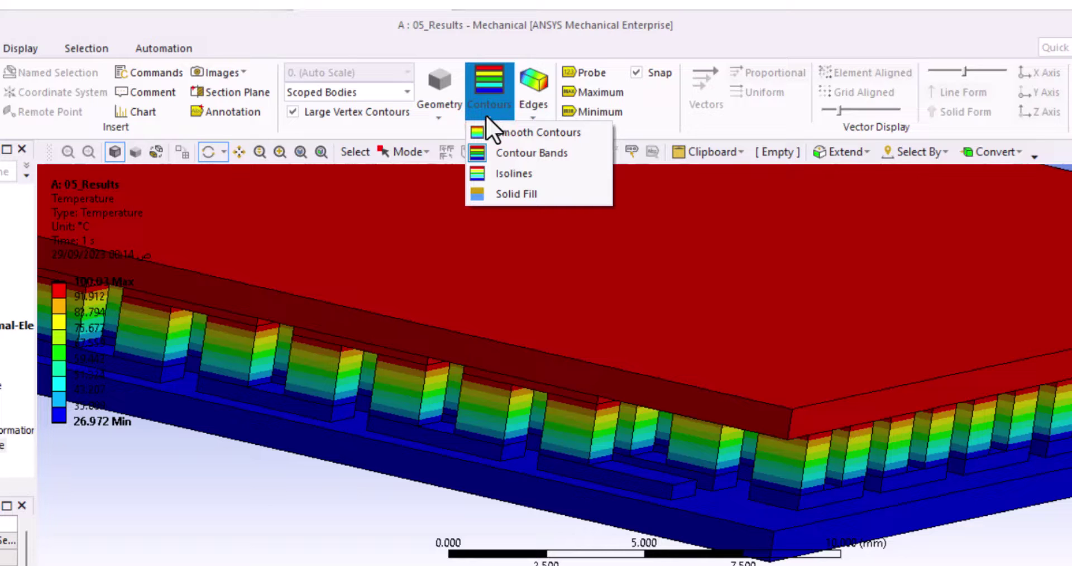
click(486, 115)
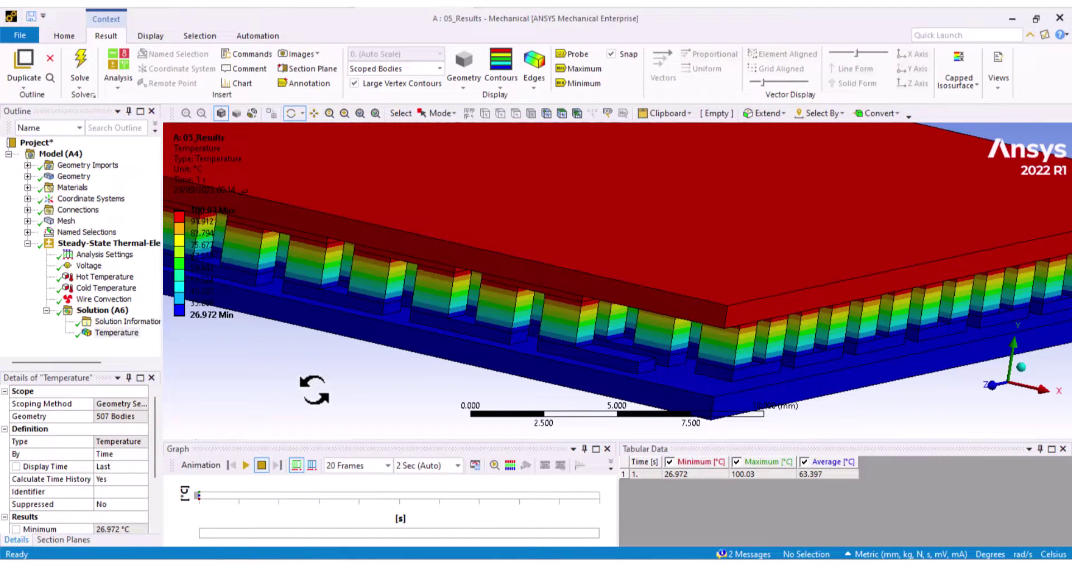
Step: Add a second Temperature result to the solution
click(103, 311)
right_click(103, 311)
mouse_move(149, 316)
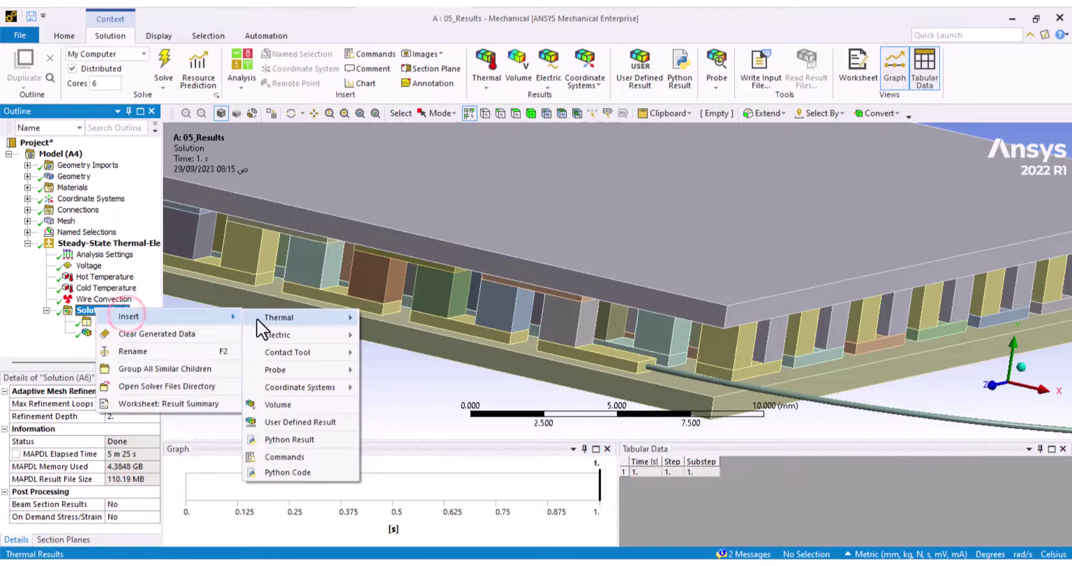
mouse_move(277, 317)
click(390, 319)
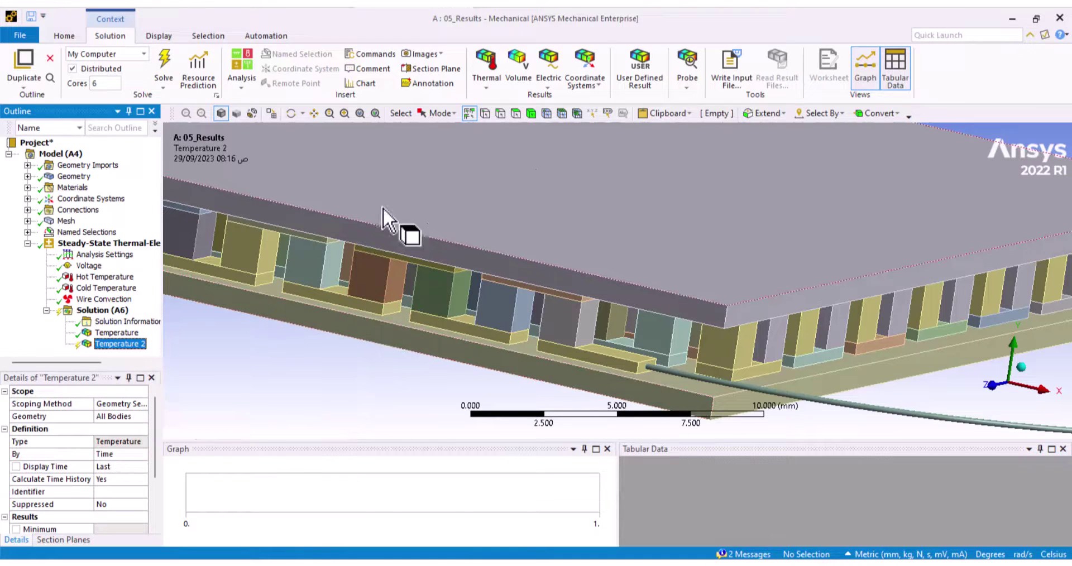
Step: Scope the second Temperature result to all bodies except the two ceramic plates and the wire
click(531, 112)
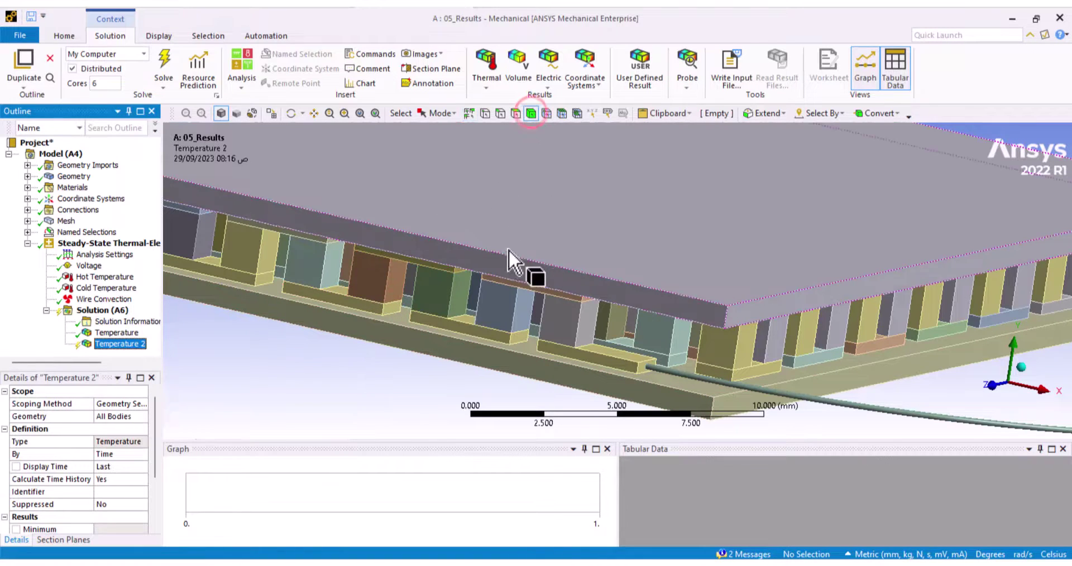
click(504, 302)
key(ctrl+a)
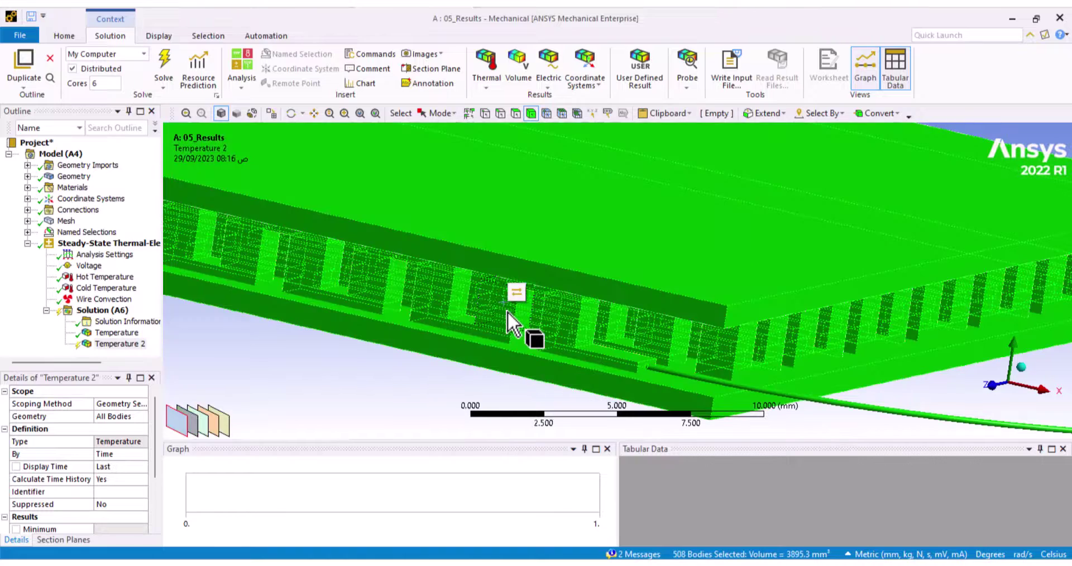
ctrl+click(555, 242)
ctrl+click(533, 368)
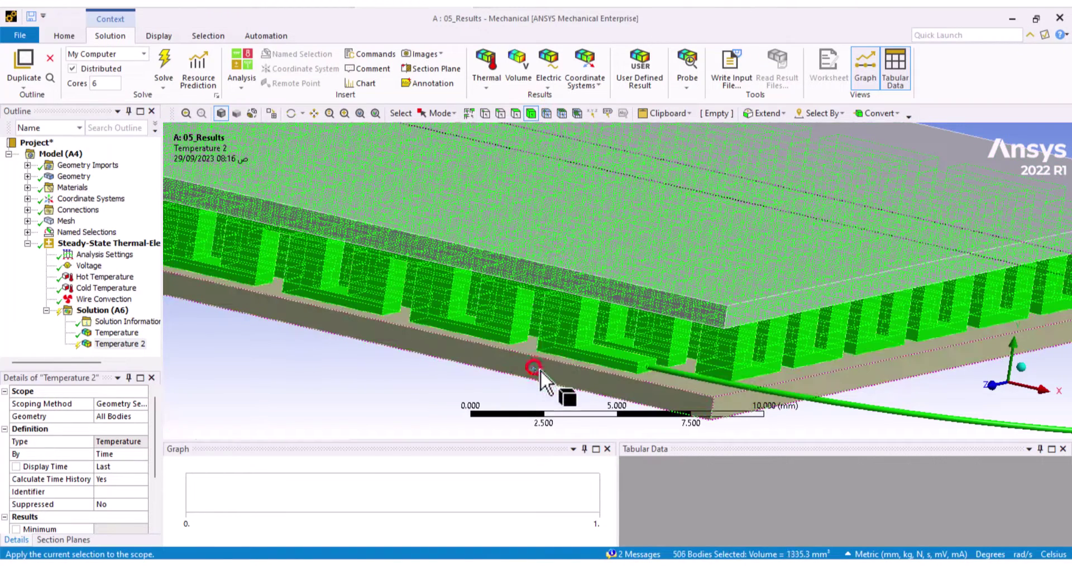
ctrl+click(849, 403)
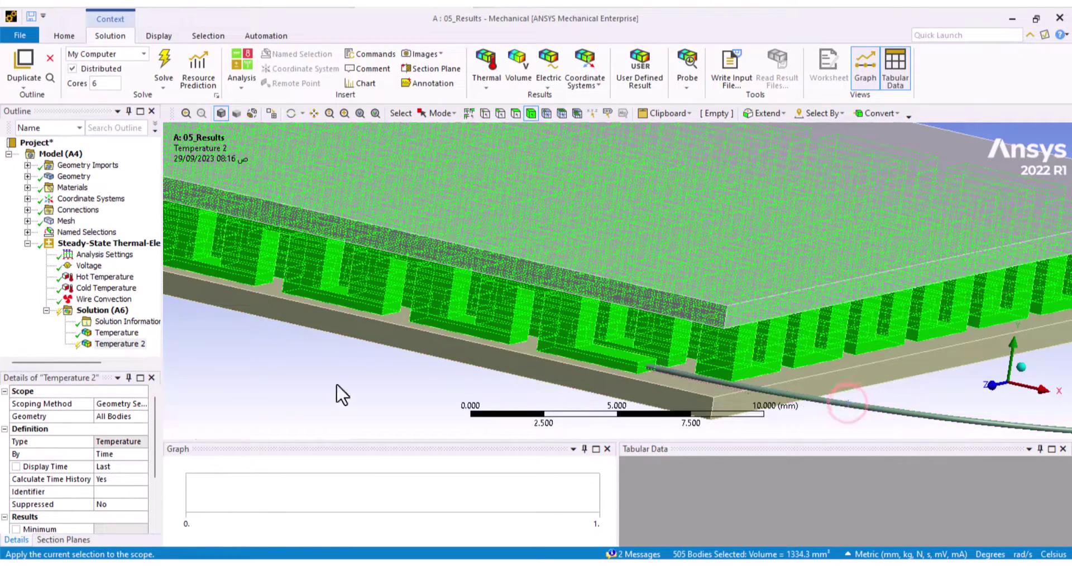
click(120, 418)
click(111, 415)
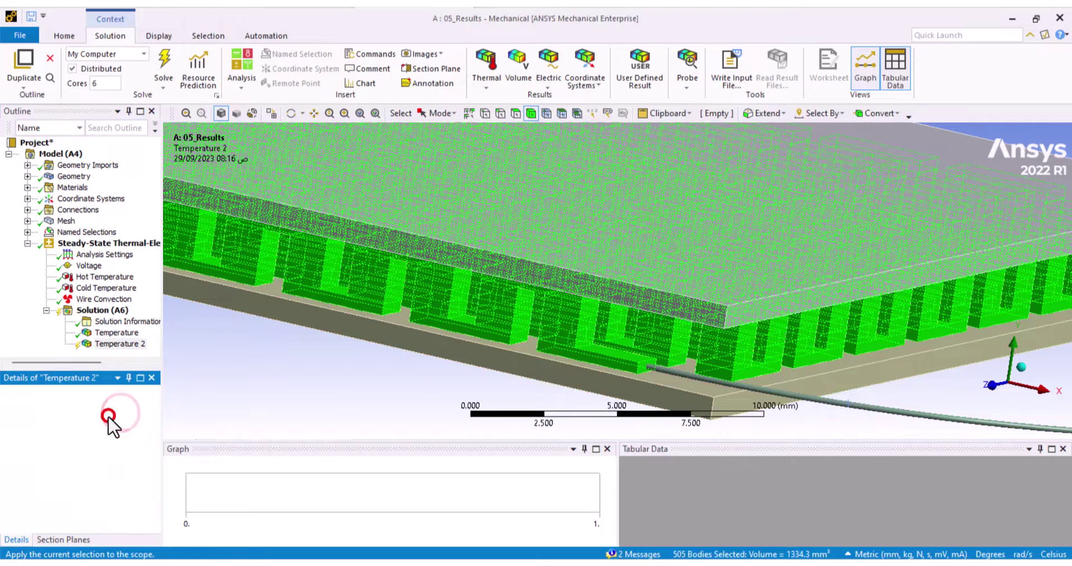
Step: Retrieve the second Temperature result for its scoped legs and solders
right_click(107, 344)
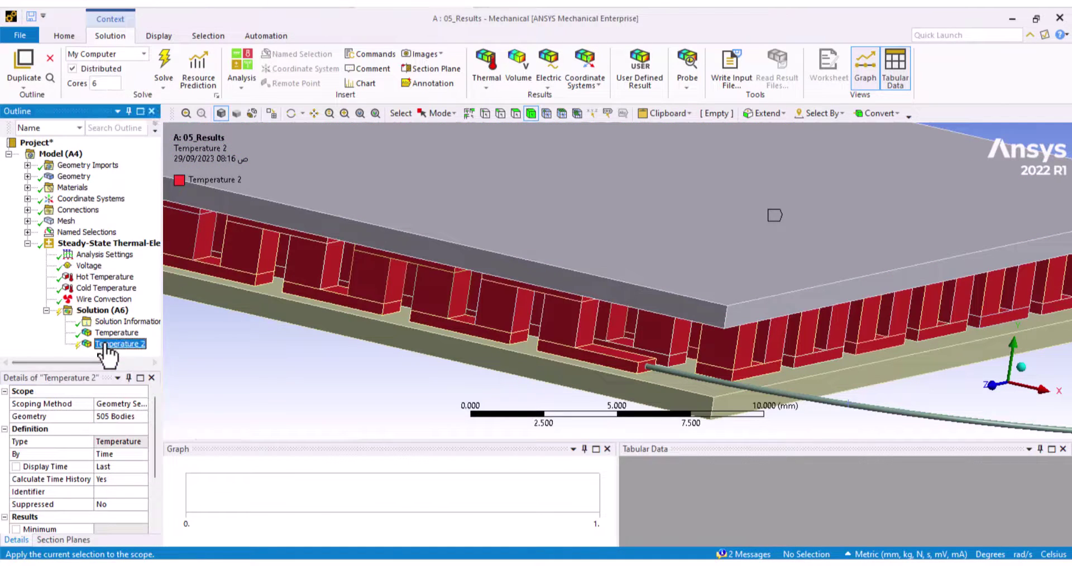
click(149, 114)
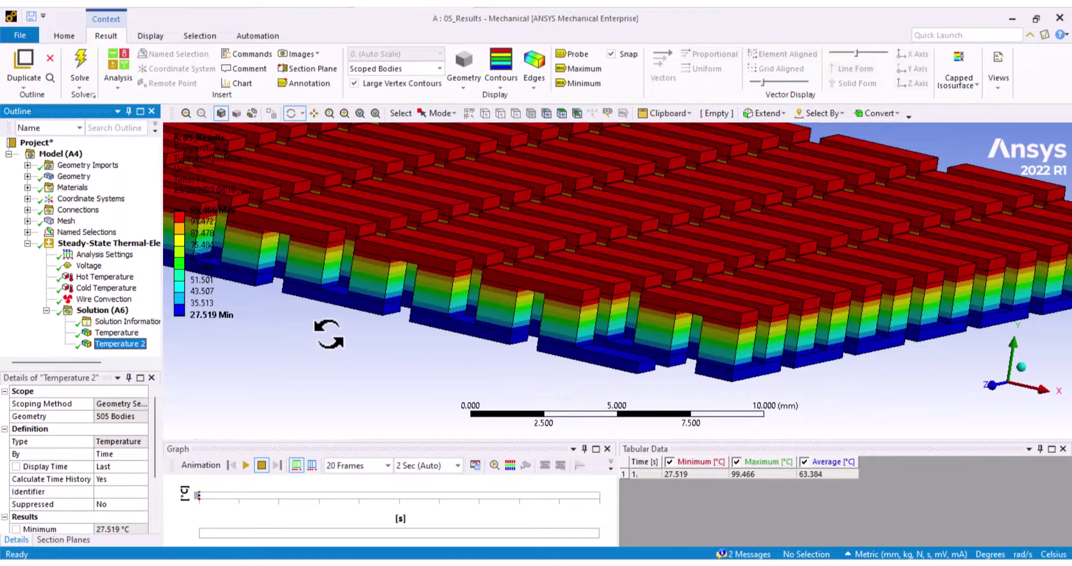
ctrl+middle_drag(328, 335, 391, 287)
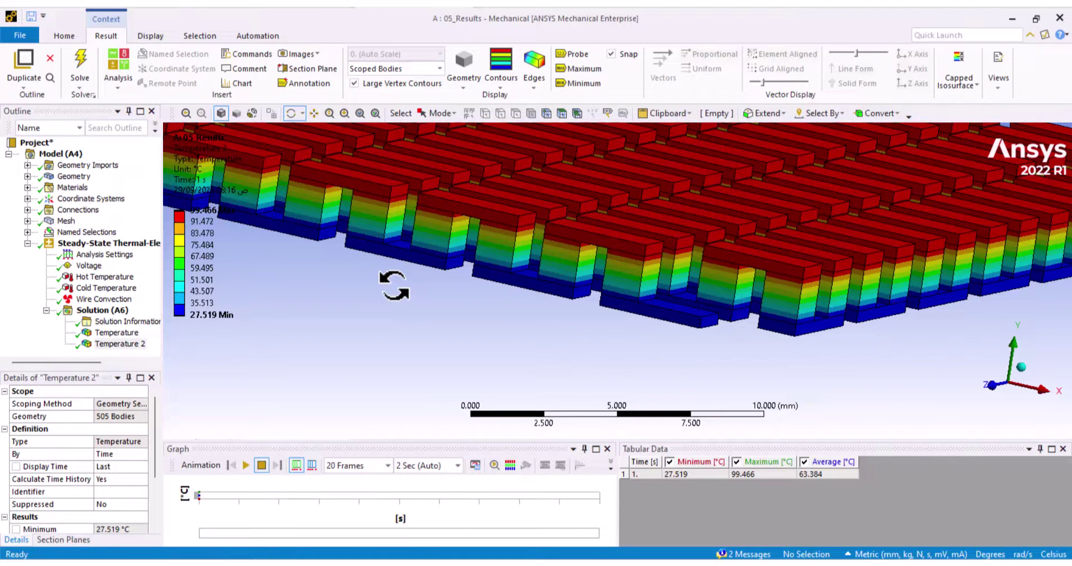
Step: Add an Electric Voltage result to the solution
right_click(108, 311)
mouse_move(147, 317)
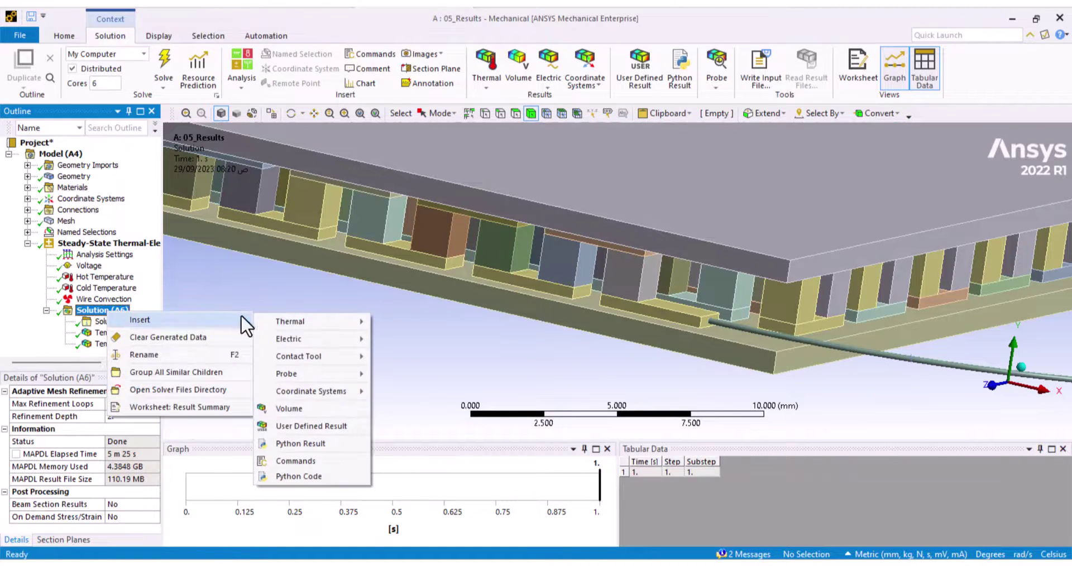
mouse_move(311, 338)
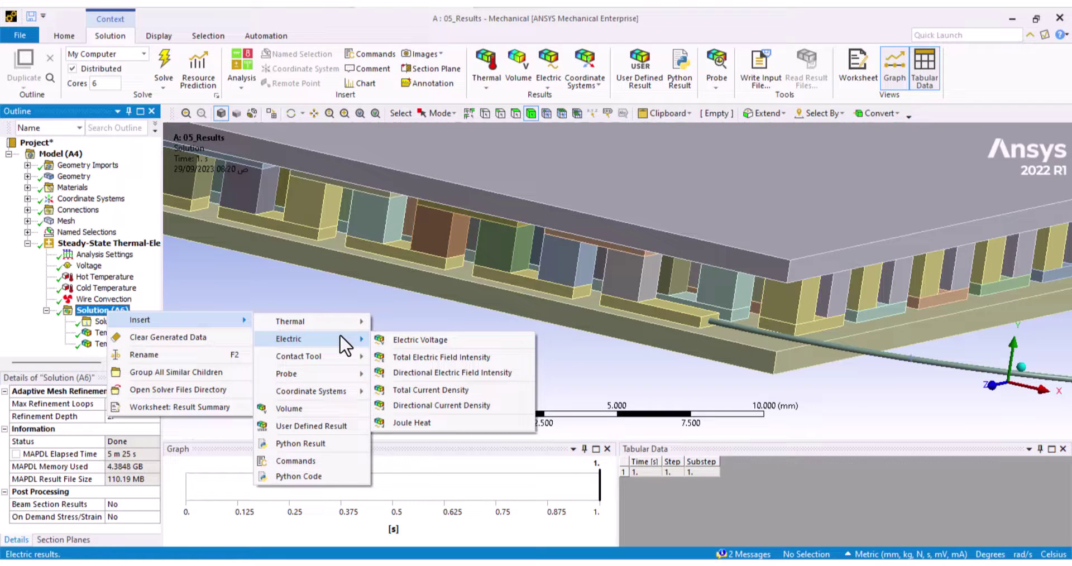
click(389, 340)
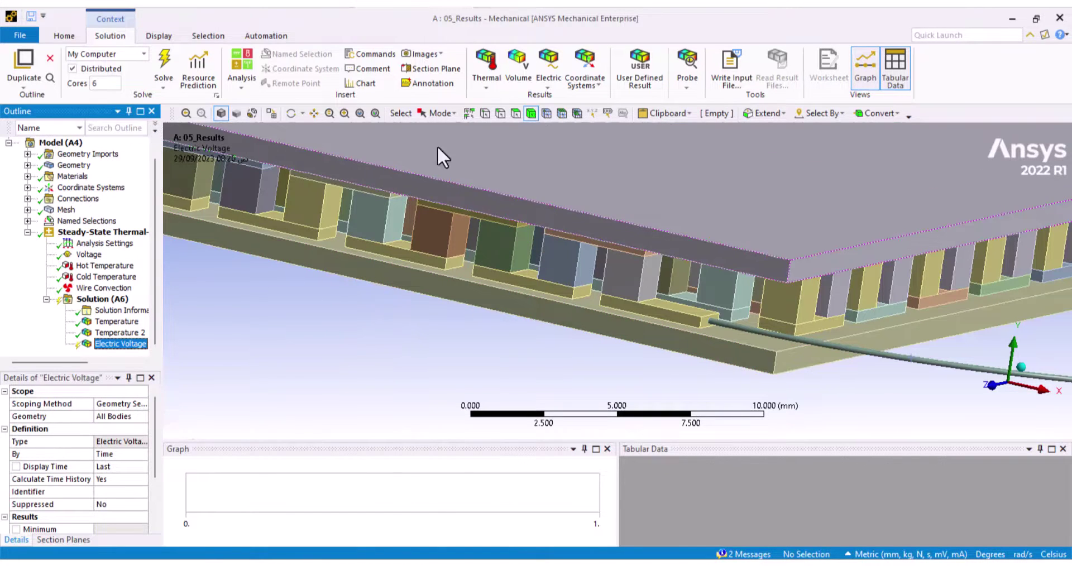
Step: Scope the Electric Voltage result to the bodies in the positive legs, negative legs, hot solders and cold solders named selections
click(26, 221)
click(78, 232)
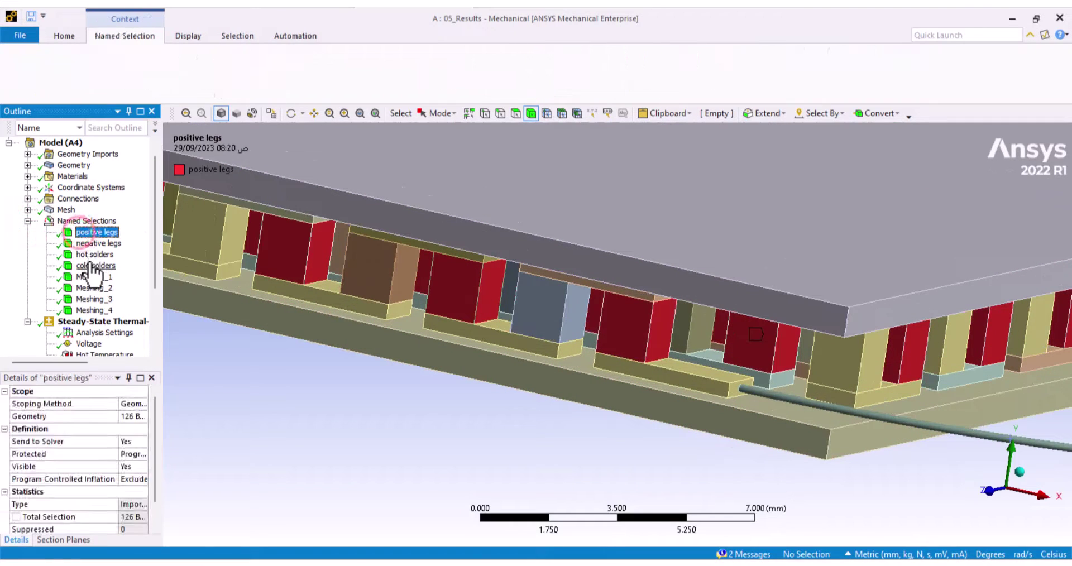
shift+click(92, 266)
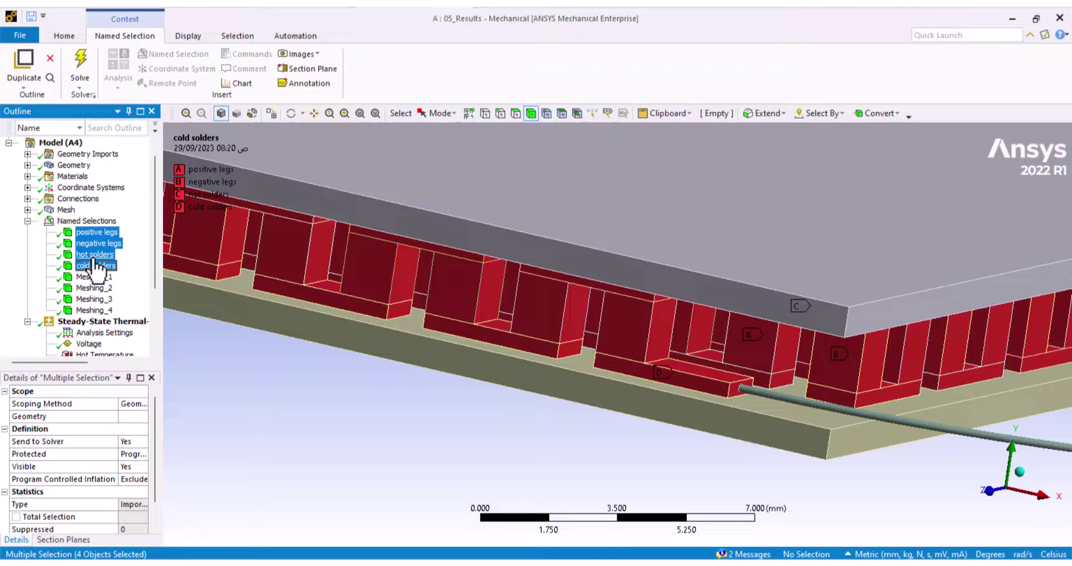
right_click(94, 267)
click(109, 267)
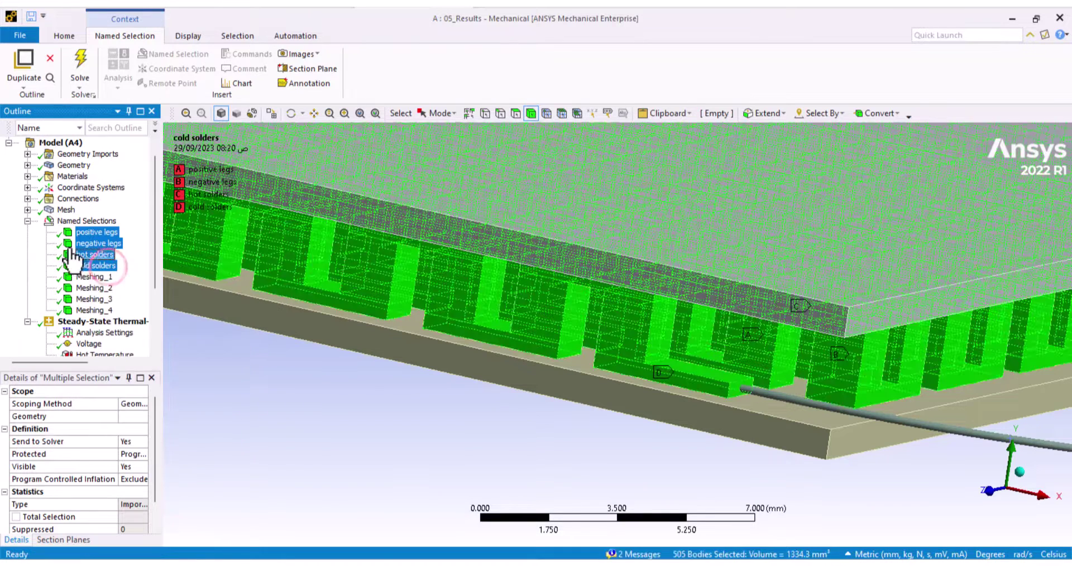
click(27, 221)
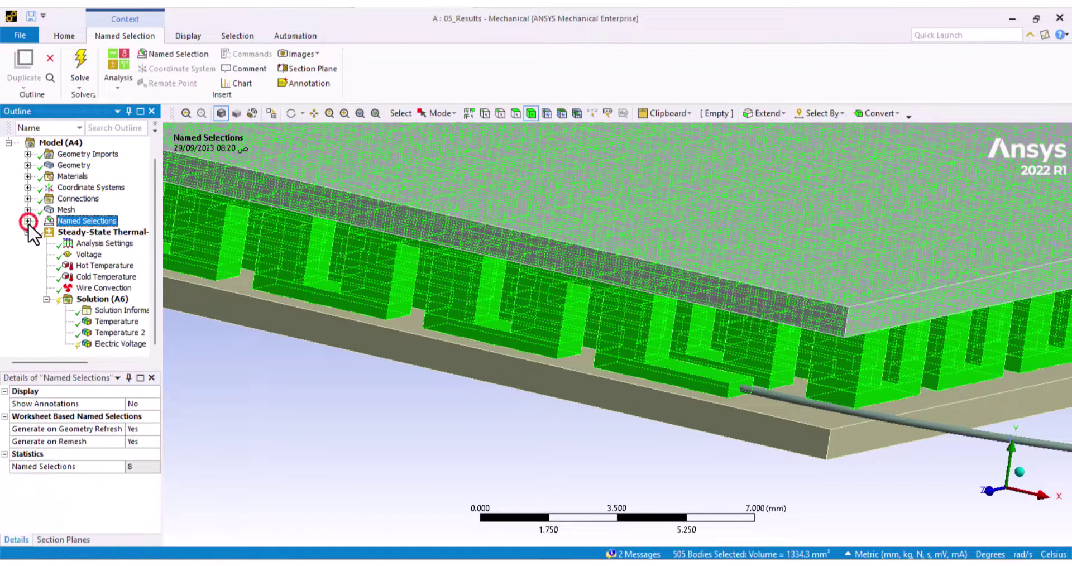
click(106, 343)
click(109, 413)
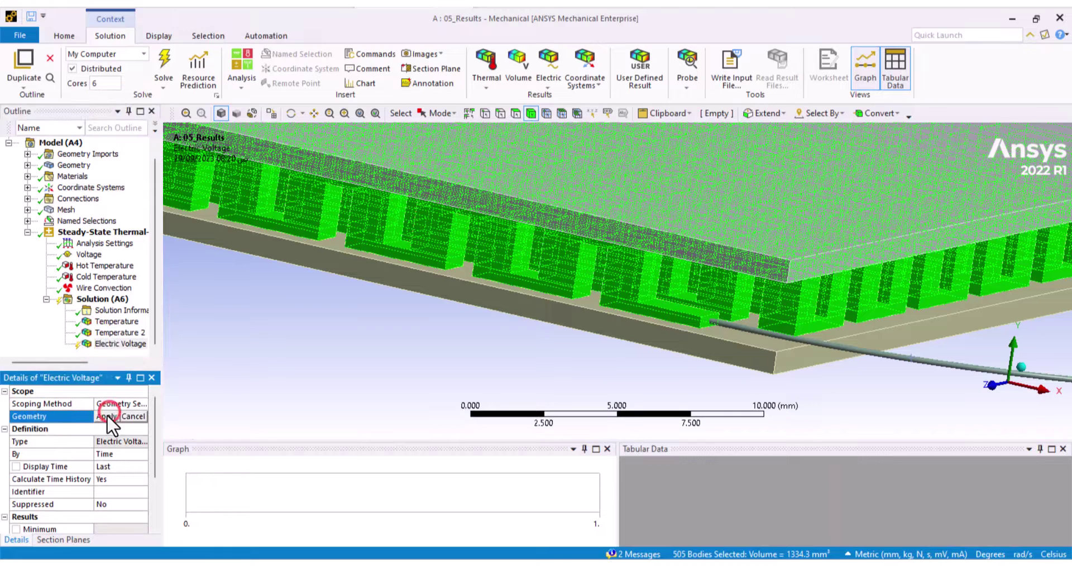
click(105, 416)
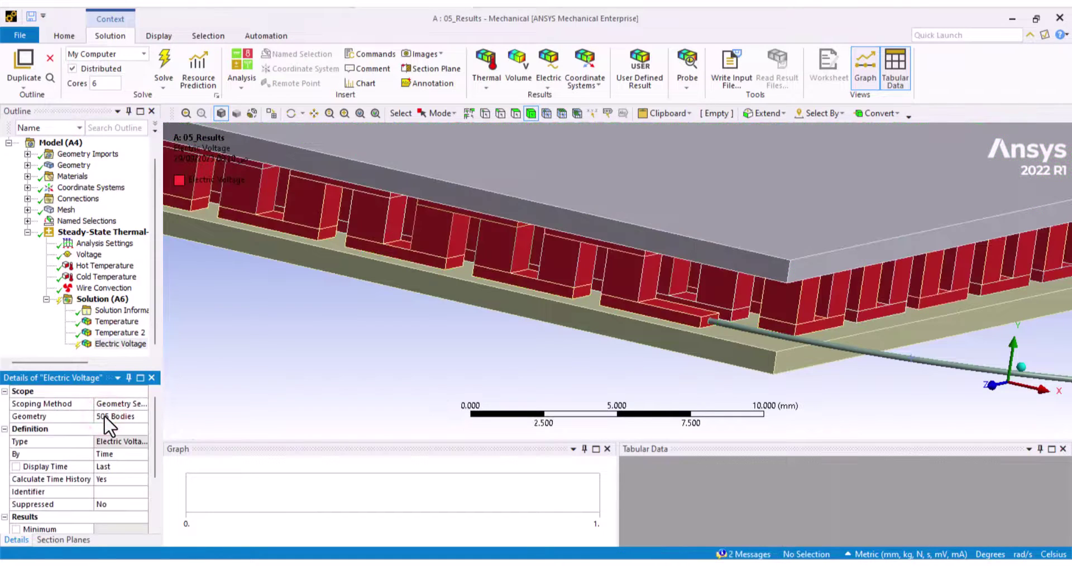
Step: Retrieve the Electric Voltage result for the scoped bodies
right_click(110, 342)
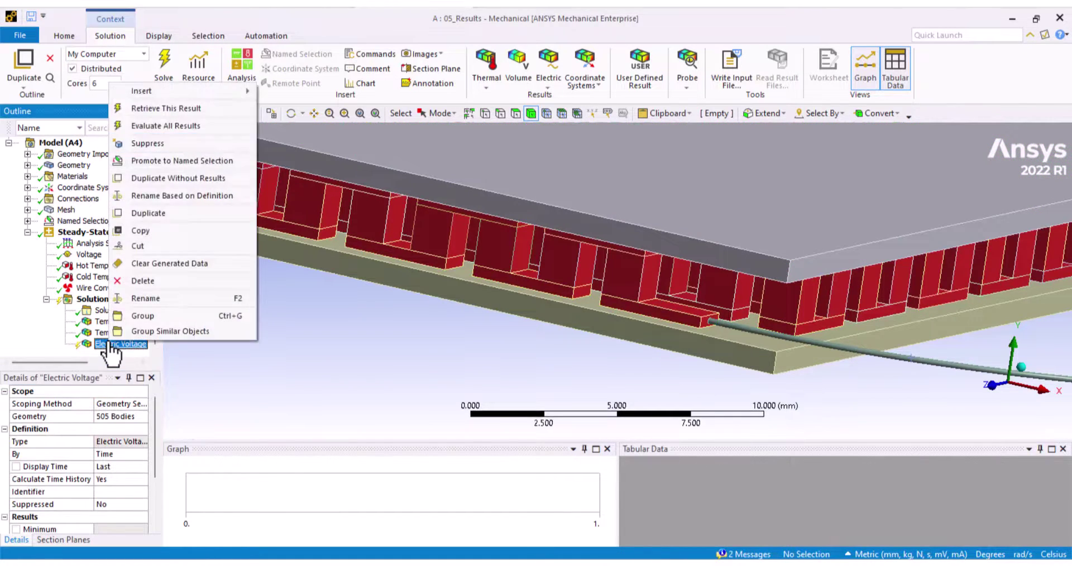
click(160, 108)
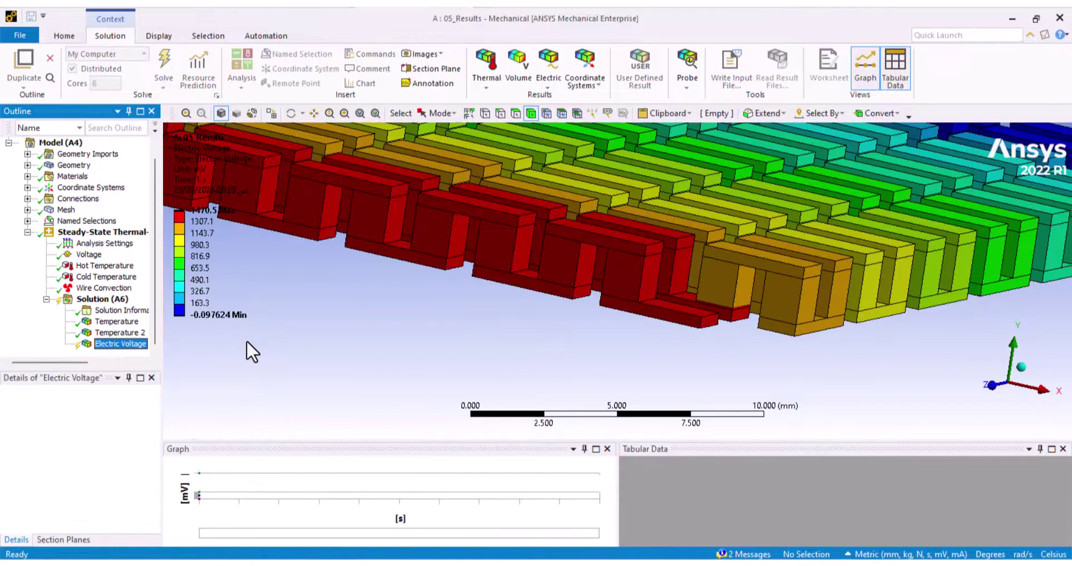
drag(299, 363, 303, 363)
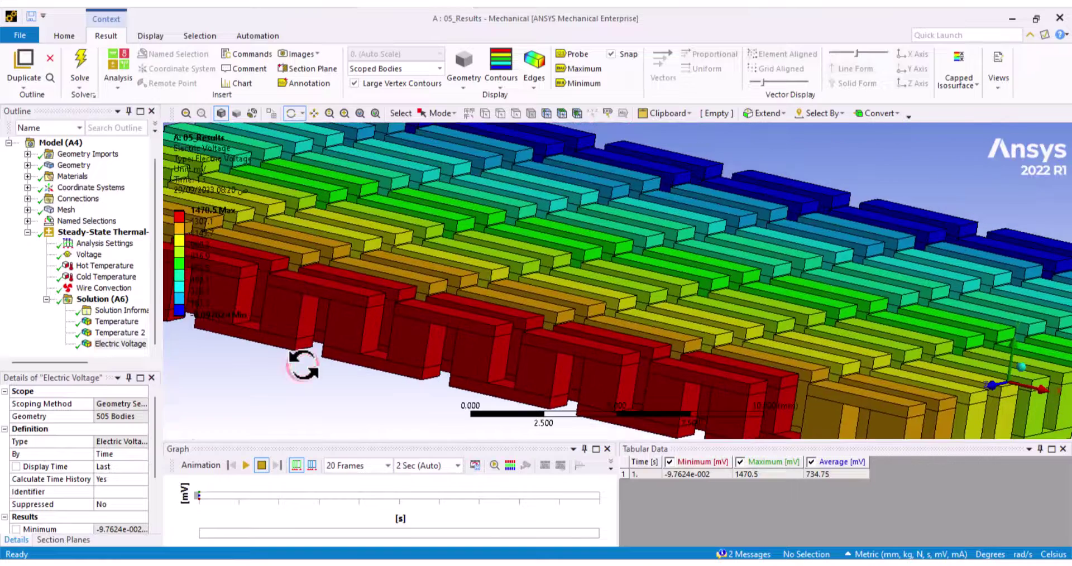
Step: Close the Tabular Data and Graph windows and show the whole voltage plot in isometric view
click(1062, 449)
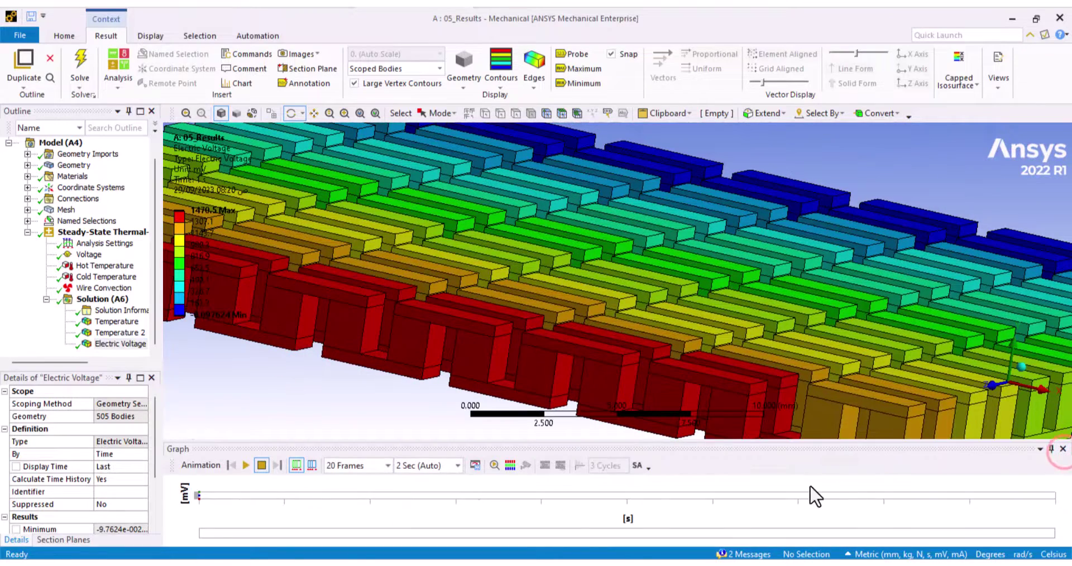
click(1063, 450)
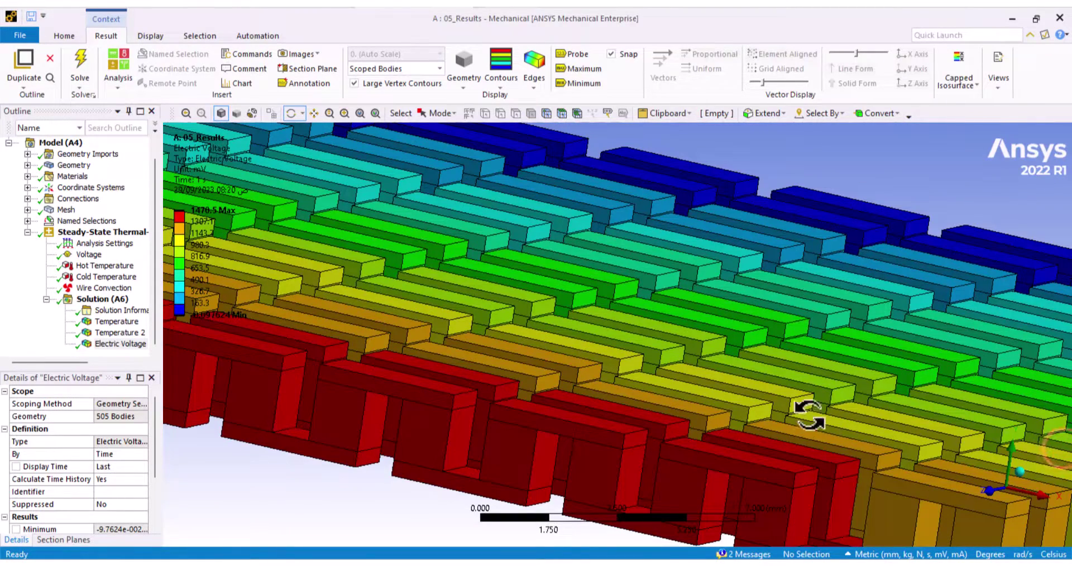
click(654, 374)
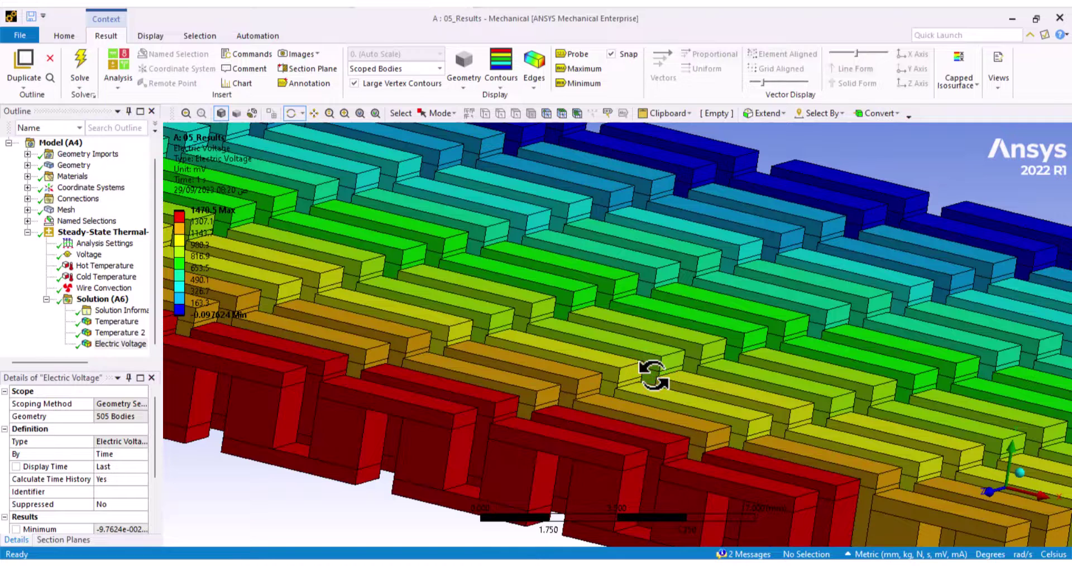
key(i)
click(653, 375)
click(653, 374)
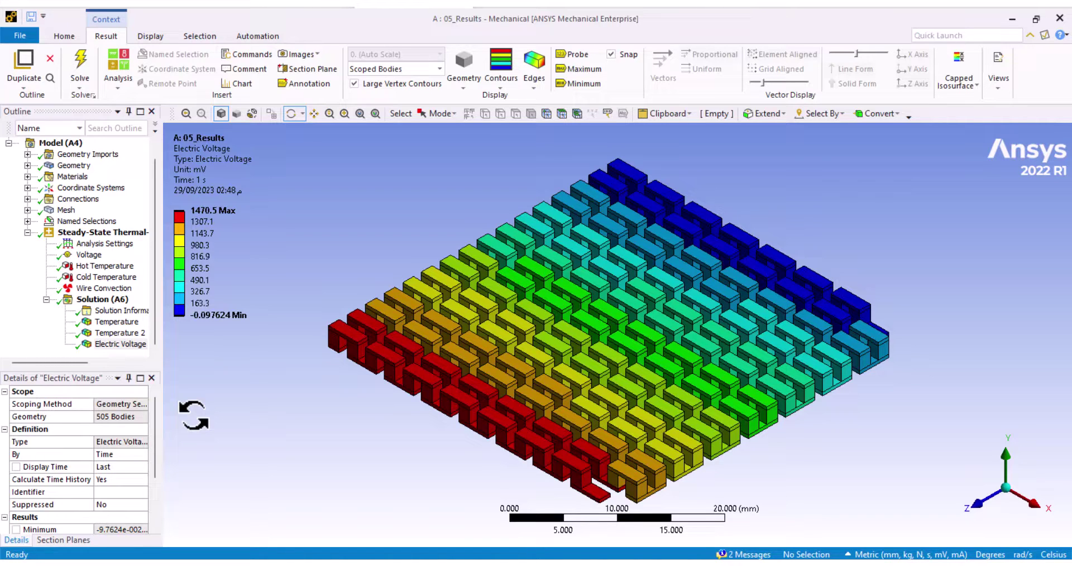
Step: Add a second Electric Voltage result to the solution
click(110, 301)
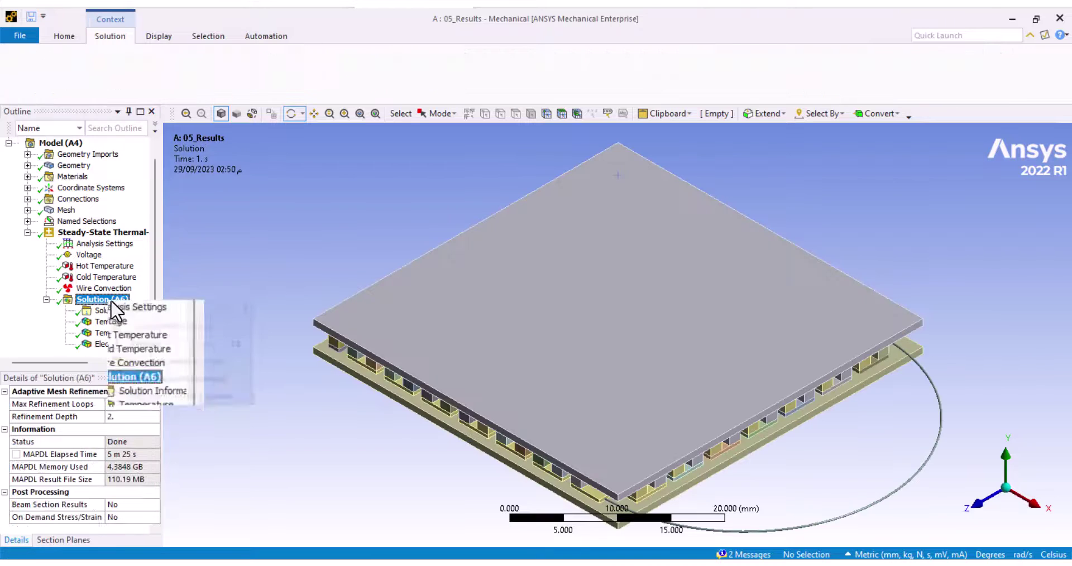
right_click(110, 300)
mouse_move(162, 310)
mouse_move(347, 329)
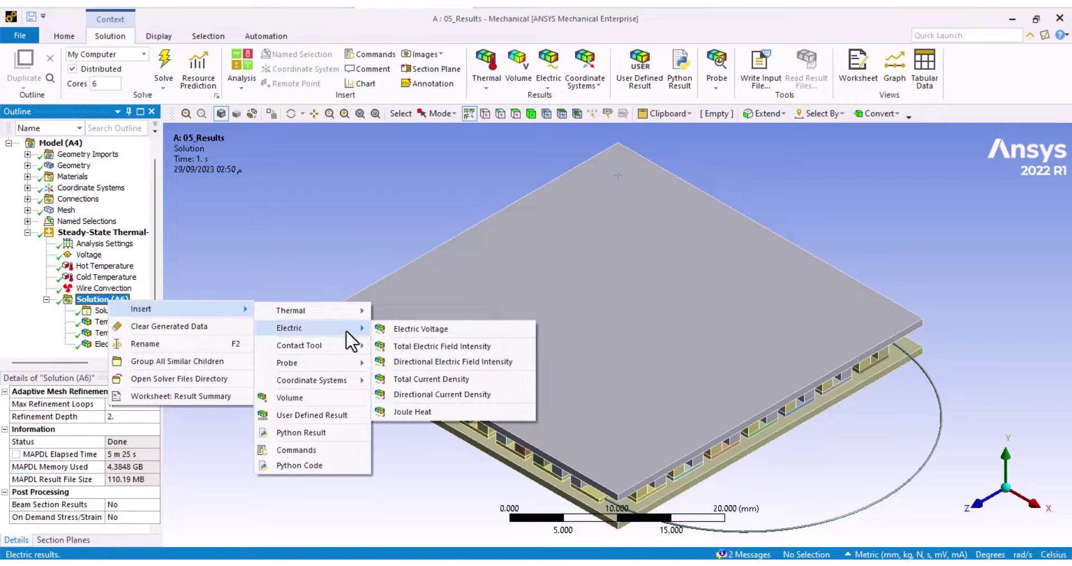
click(407, 328)
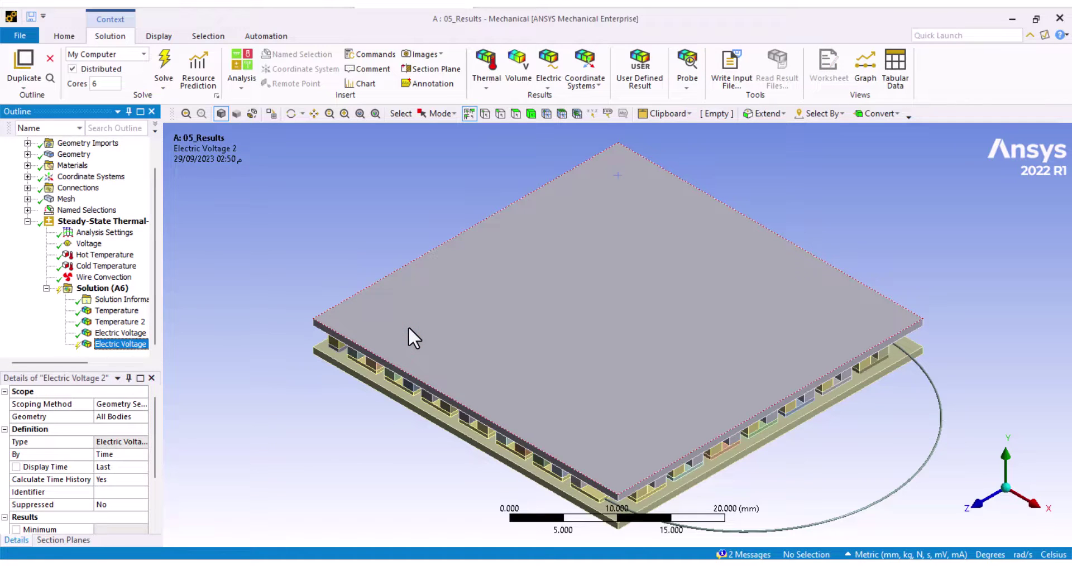
Step: Start face selection for the second Electric Voltage result's scope and hide the solder body attached to the wire's end
click(106, 417)
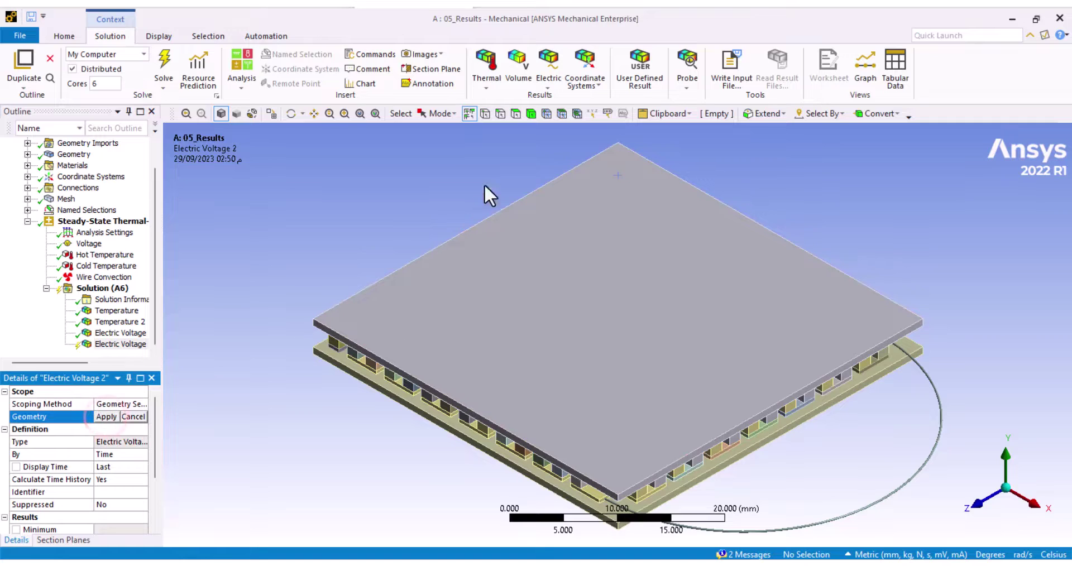
click(516, 114)
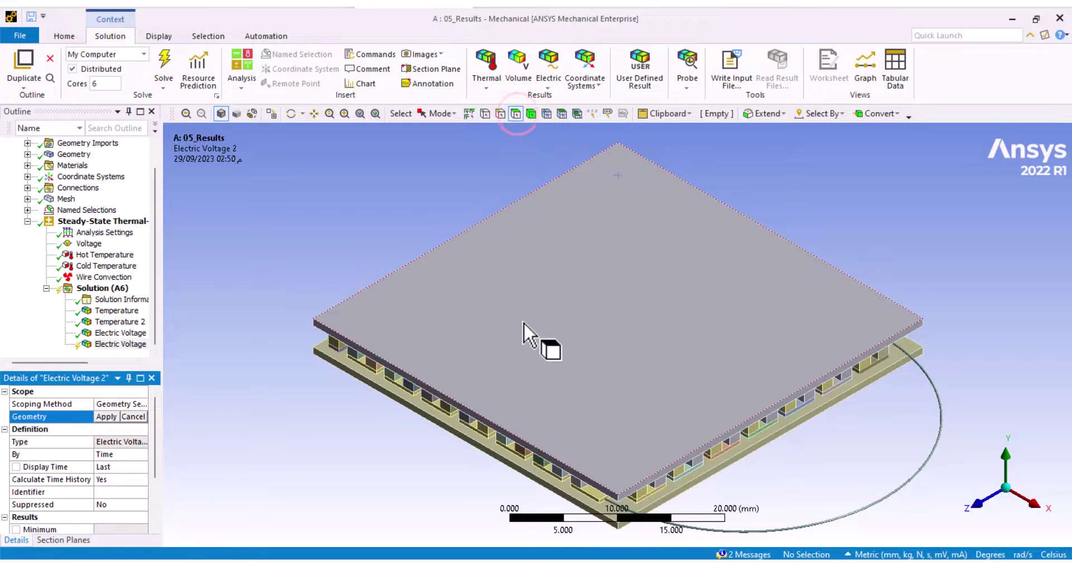
scroll(641, 510, up, 10)
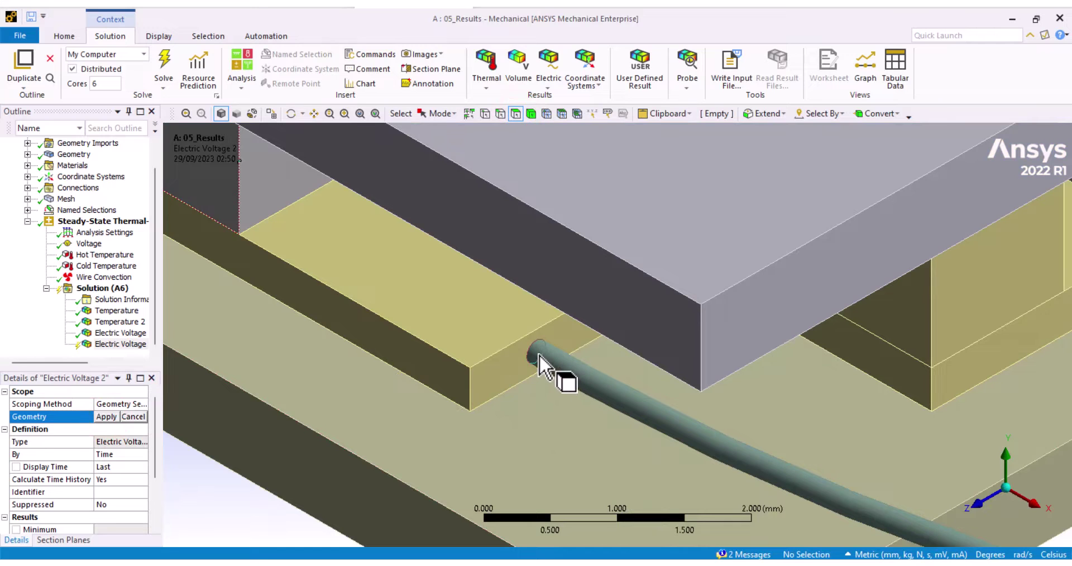
click(494, 335)
right_click(494, 335)
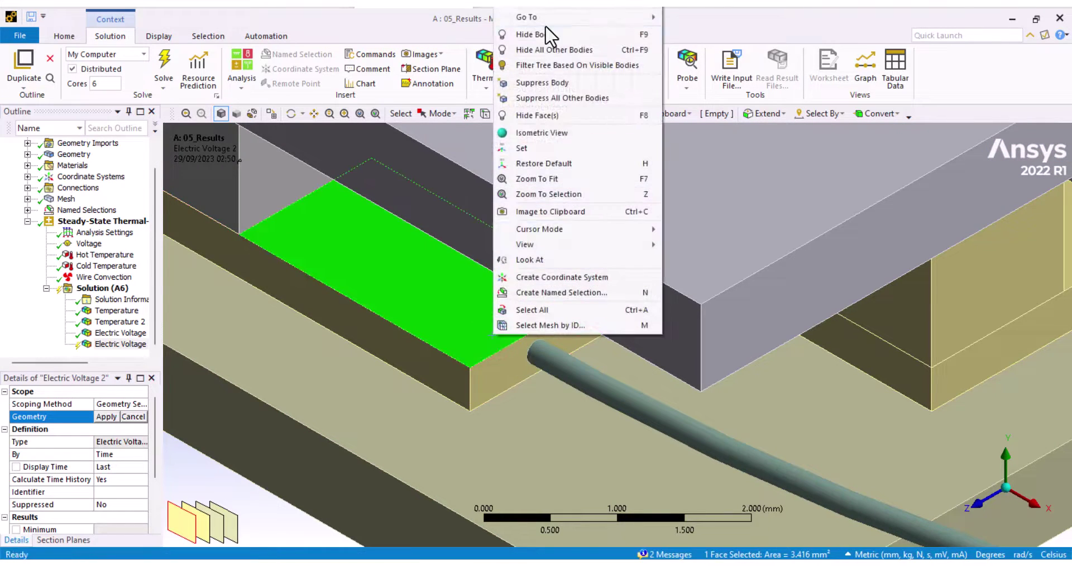
click(561, 33)
Step: Scope the second Electric Voltage result to the wire's circular end face exposed by the hidden solder
middle_drag(555, 358, 721, 344)
scroll(720, 341, up, 1)
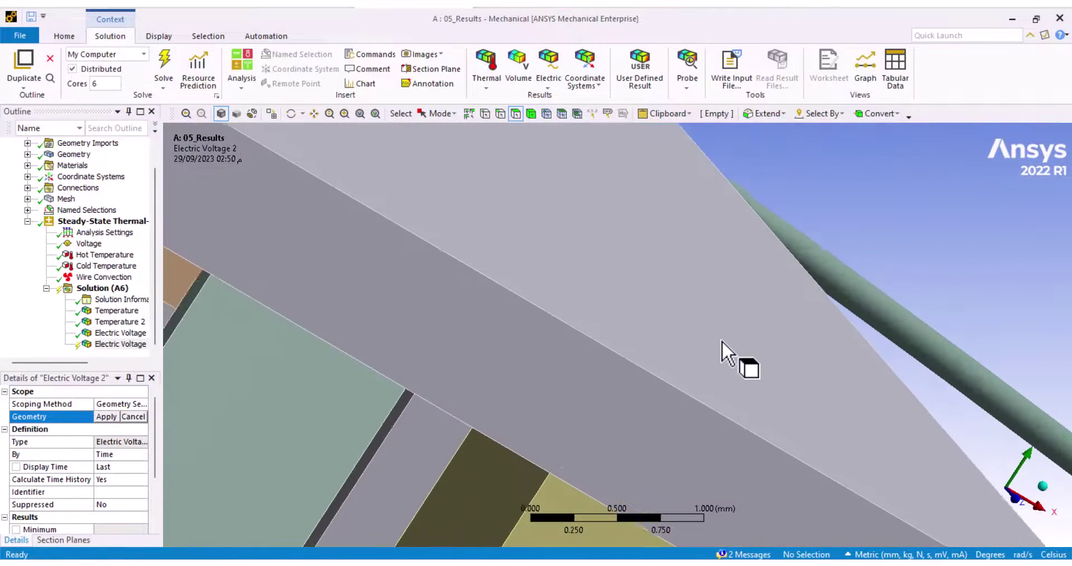
scroll(719, 342, down, 5)
right_drag(477, 461, 592, 496)
click(498, 253)
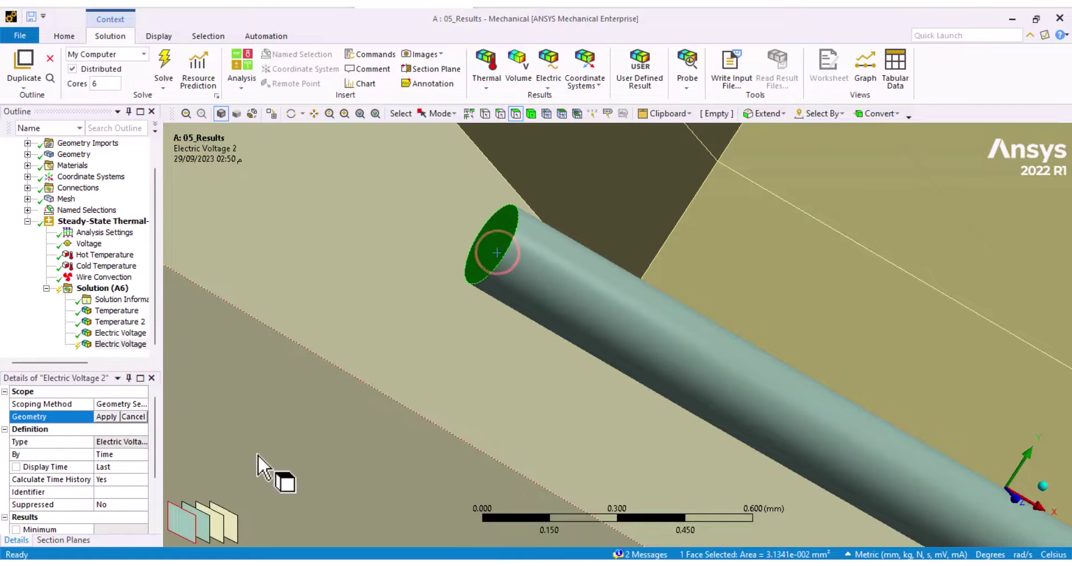
click(112, 417)
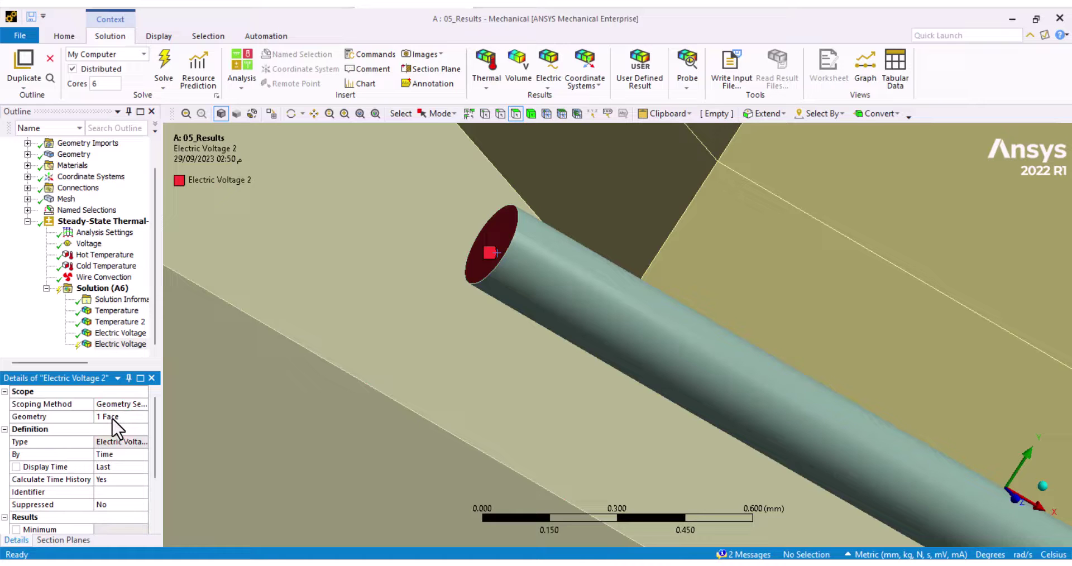
Step: Retrieve the second Electric Voltage result and flag its average voltage as an output parameter
right_click(115, 344)
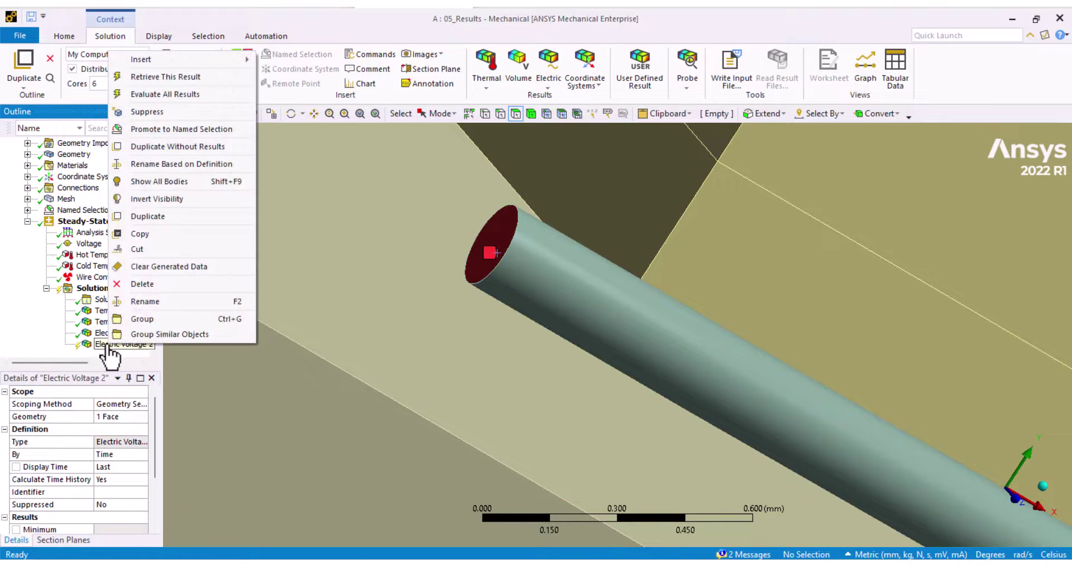
click(149, 77)
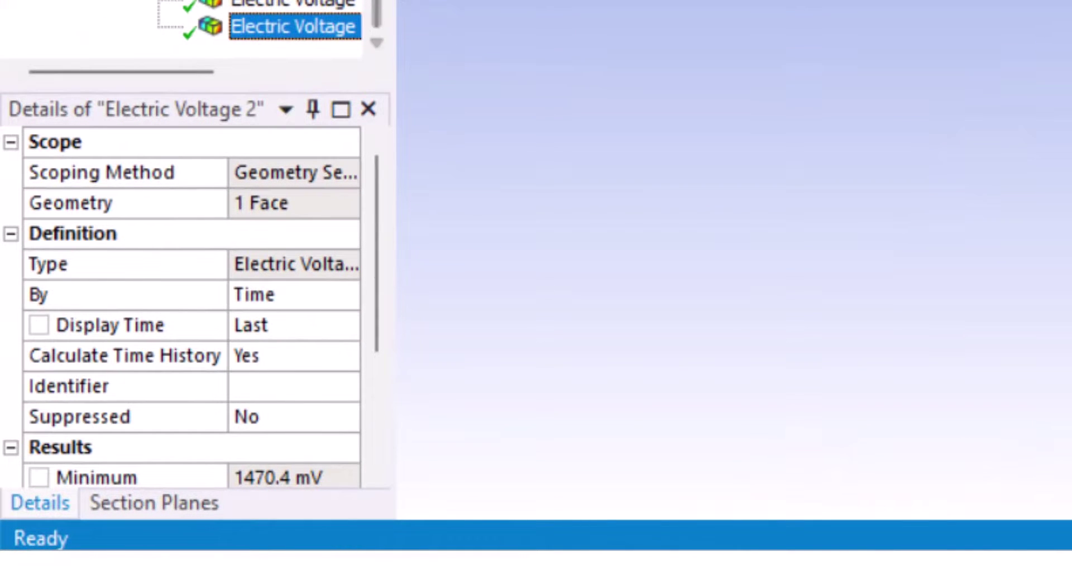
drag(393, 6, 527, 6)
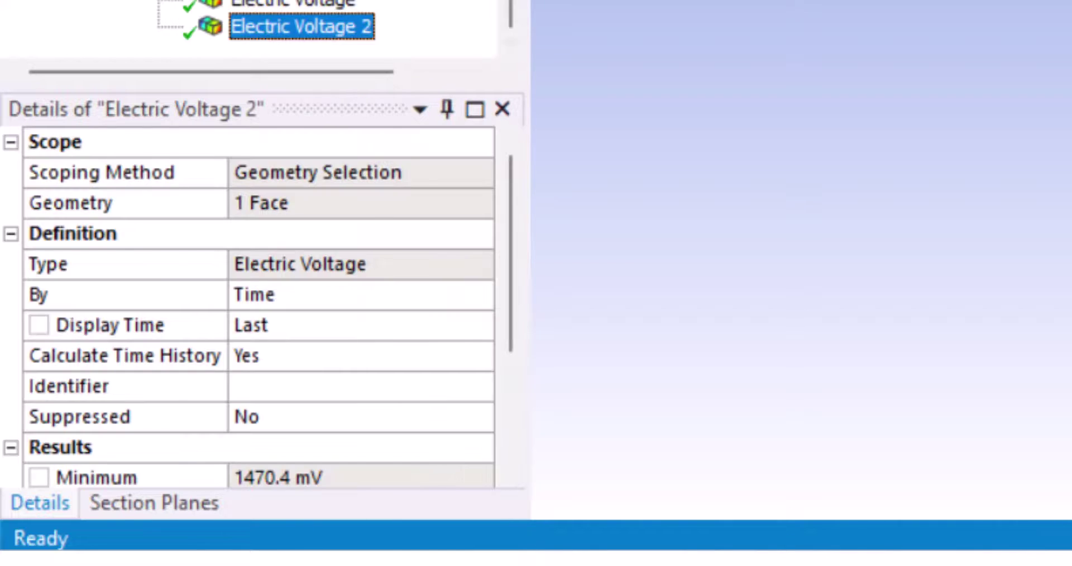
scroll(360, 225, down, 1)
scroll(370, 247, down, 1)
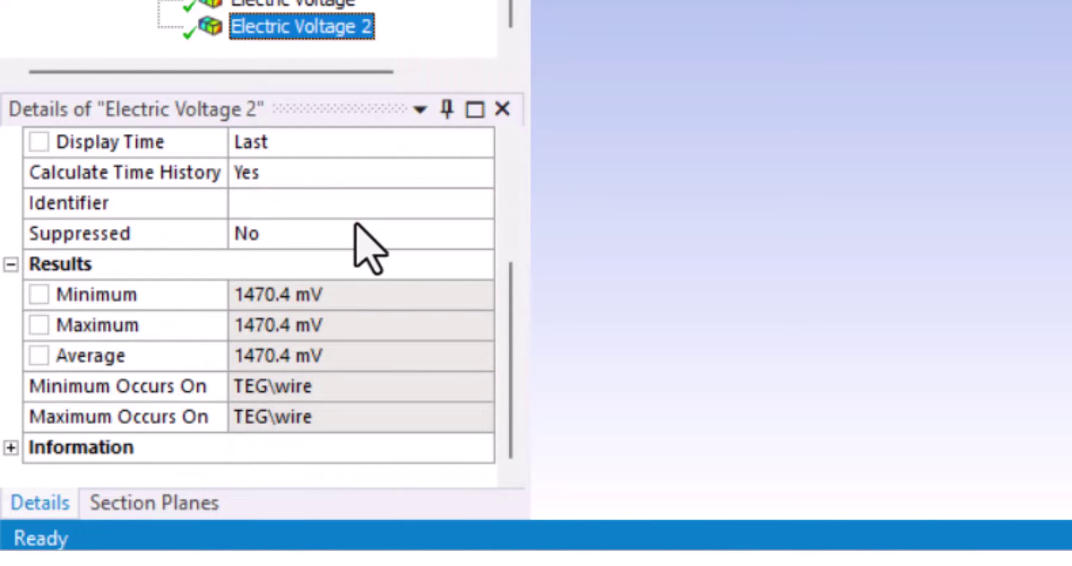
click(39, 355)
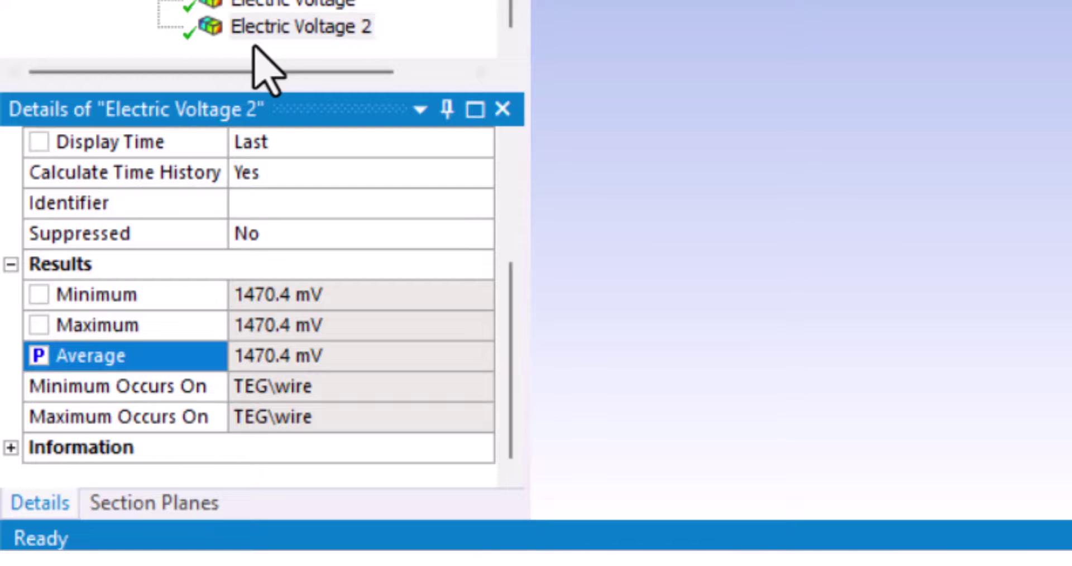
Step: Rename the second Electric Voltage result to "Output voltage"
click(267, 29)
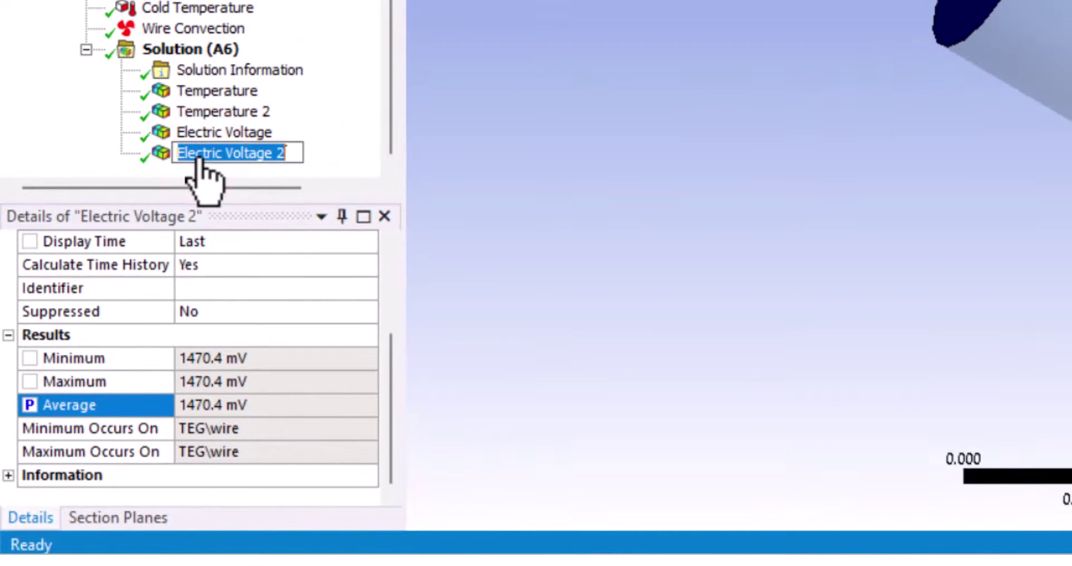
text(Outp)
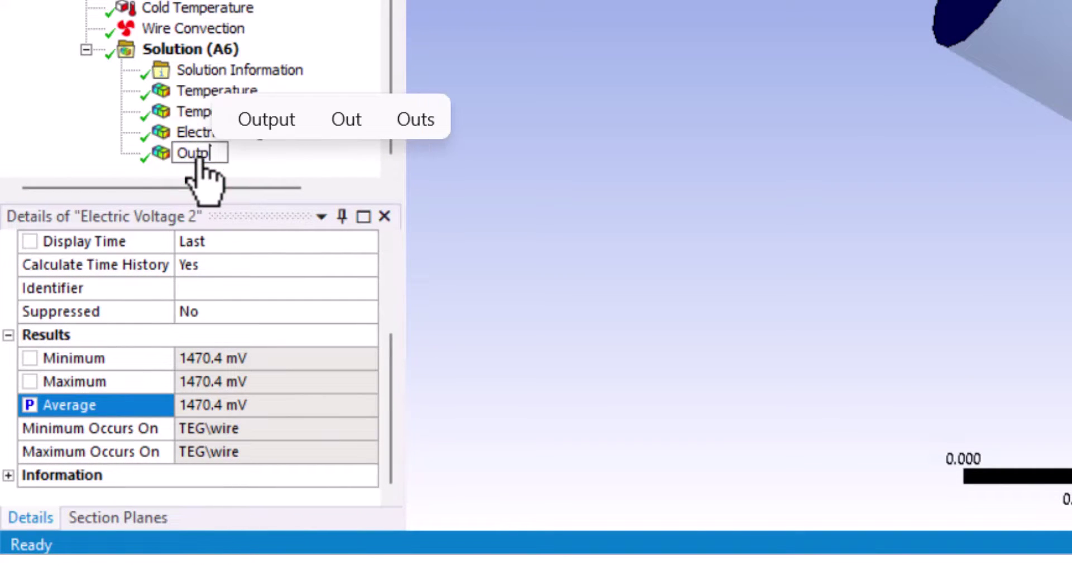
text(ut volt)
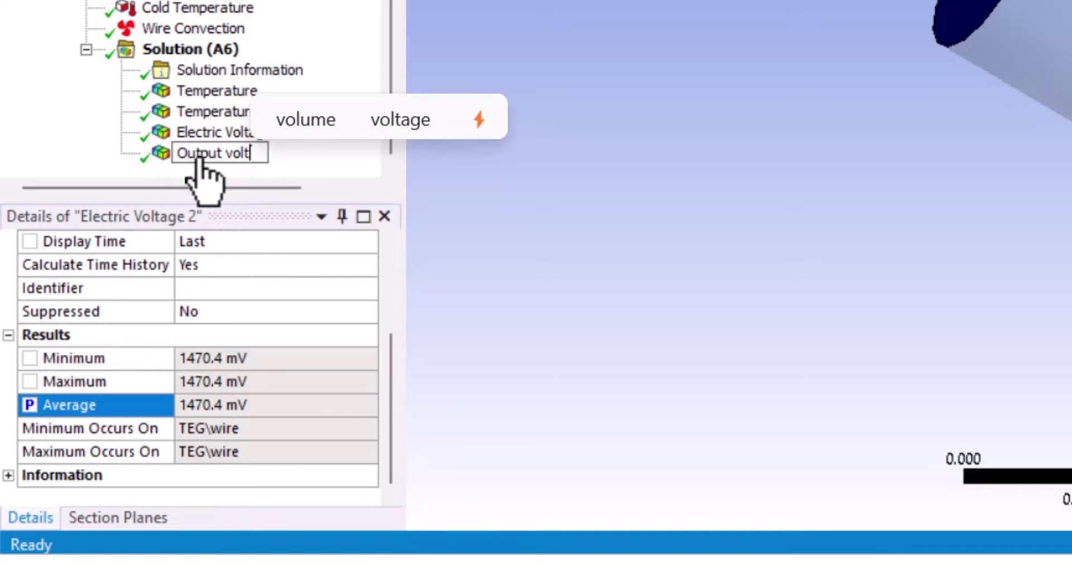
text(age)
key(Return)
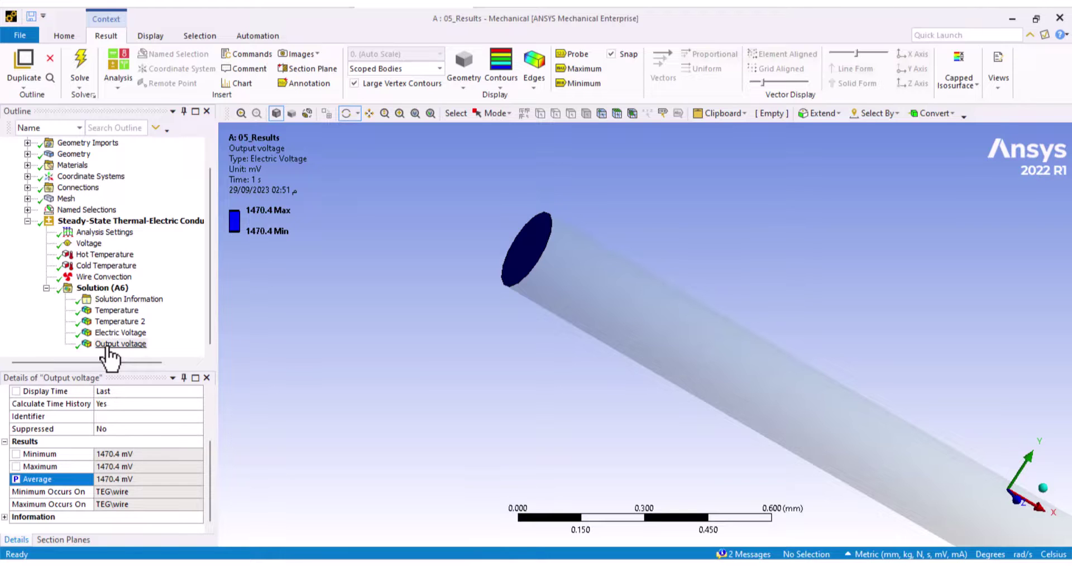
Step: Add a Joule Heat result from the electric results to the solution
click(99, 288)
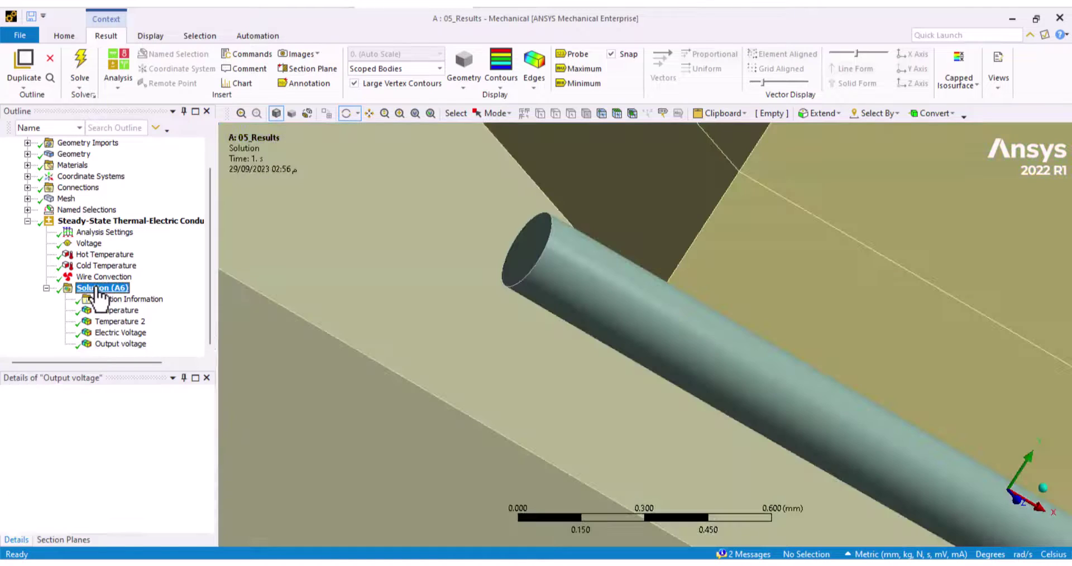
right_click(98, 288)
mouse_move(120, 295)
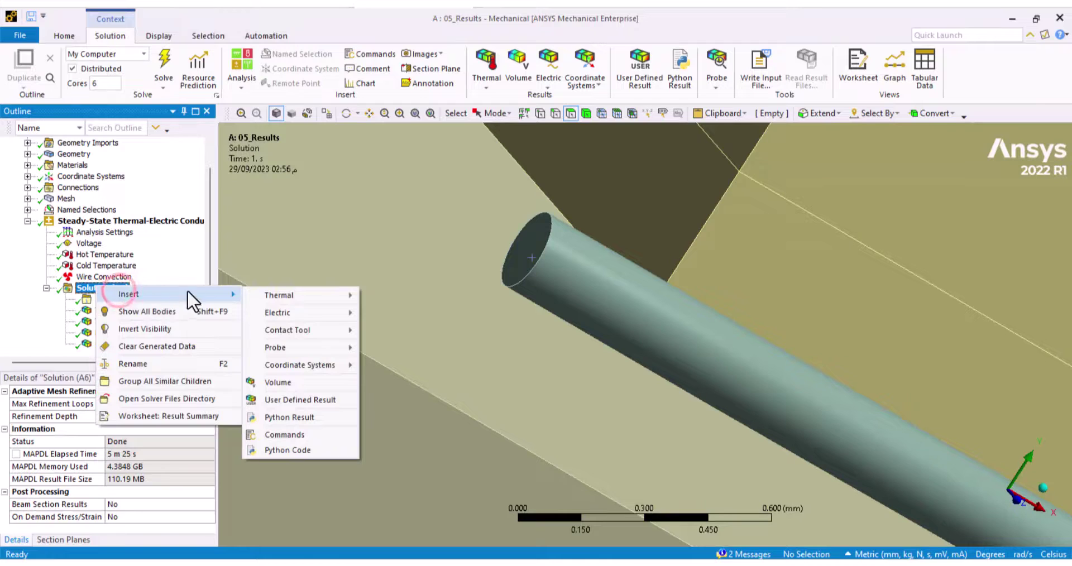
mouse_move(276, 295)
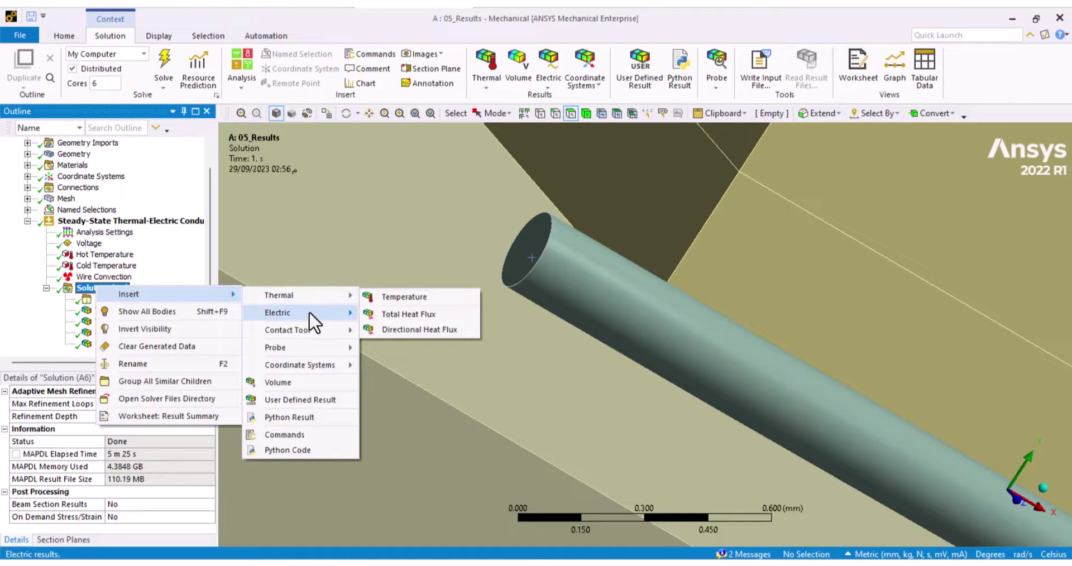
mouse_move(309, 312)
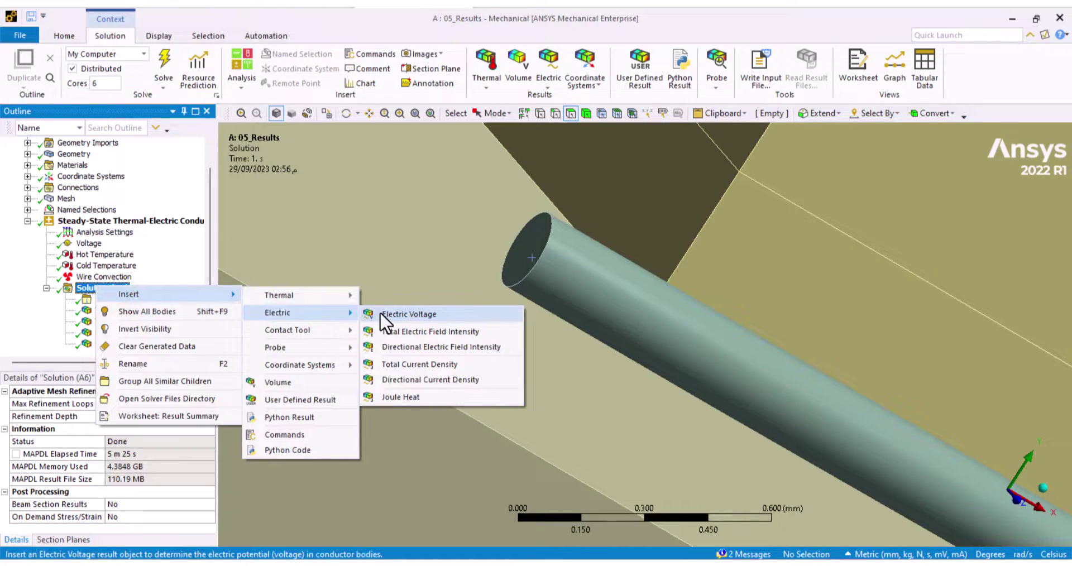
click(400, 397)
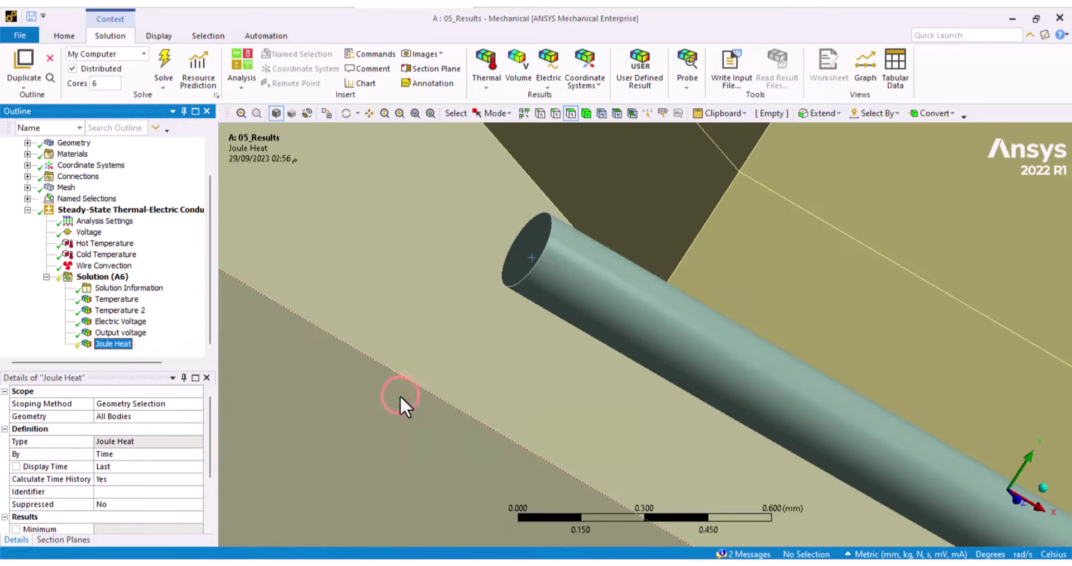
Step: Scope the Joule Heat result to the curved wire body using body selection
click(166, 417)
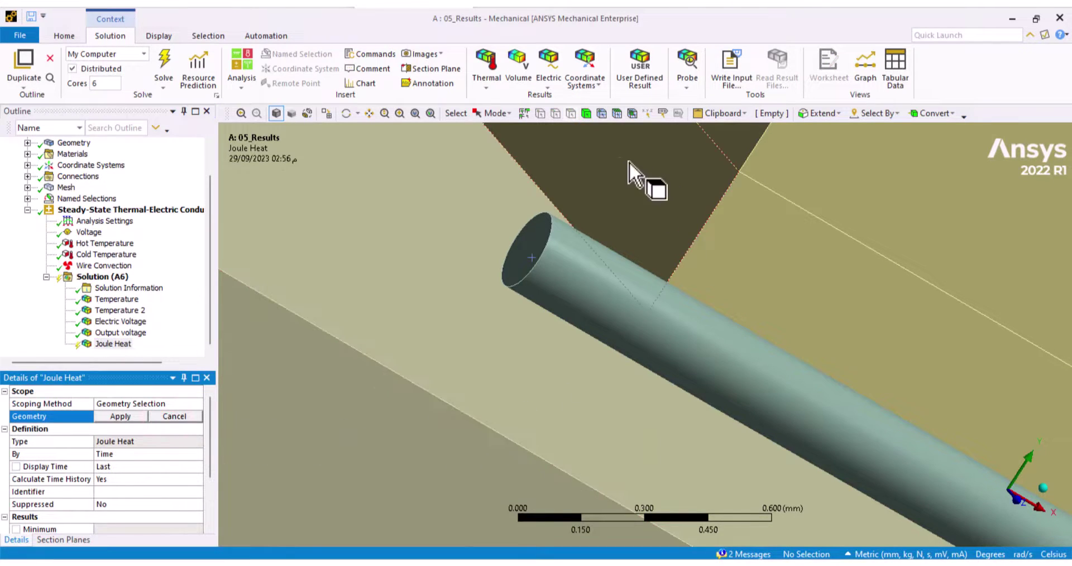
click(586, 114)
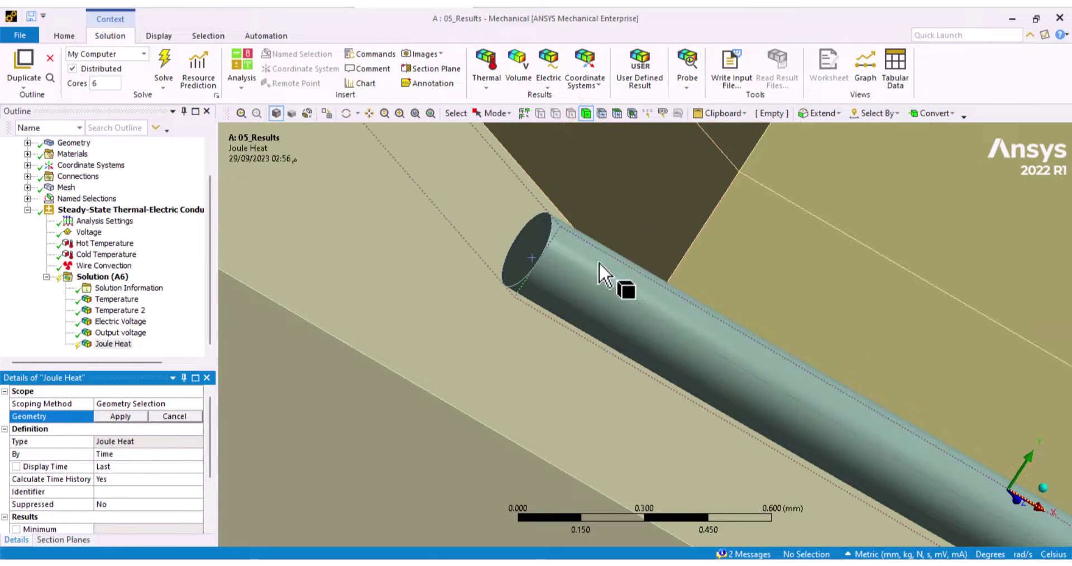
click(1042, 488)
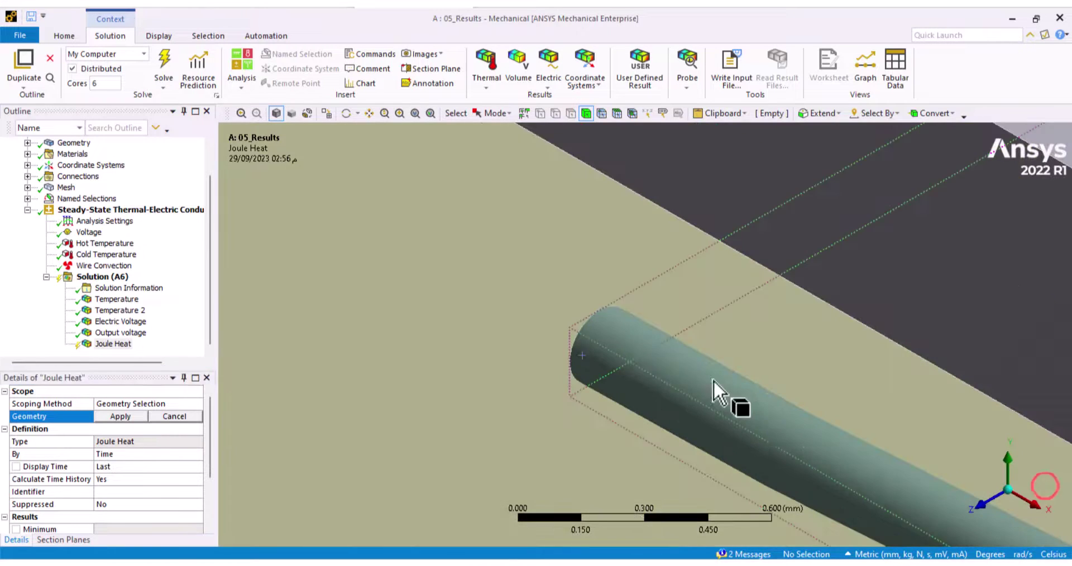
click(422, 113)
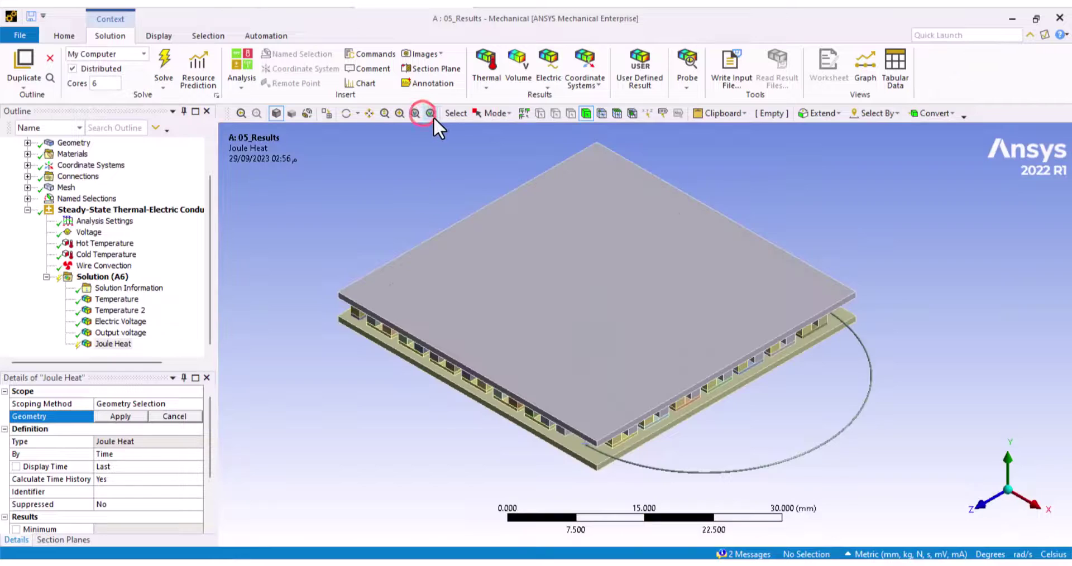
click(779, 464)
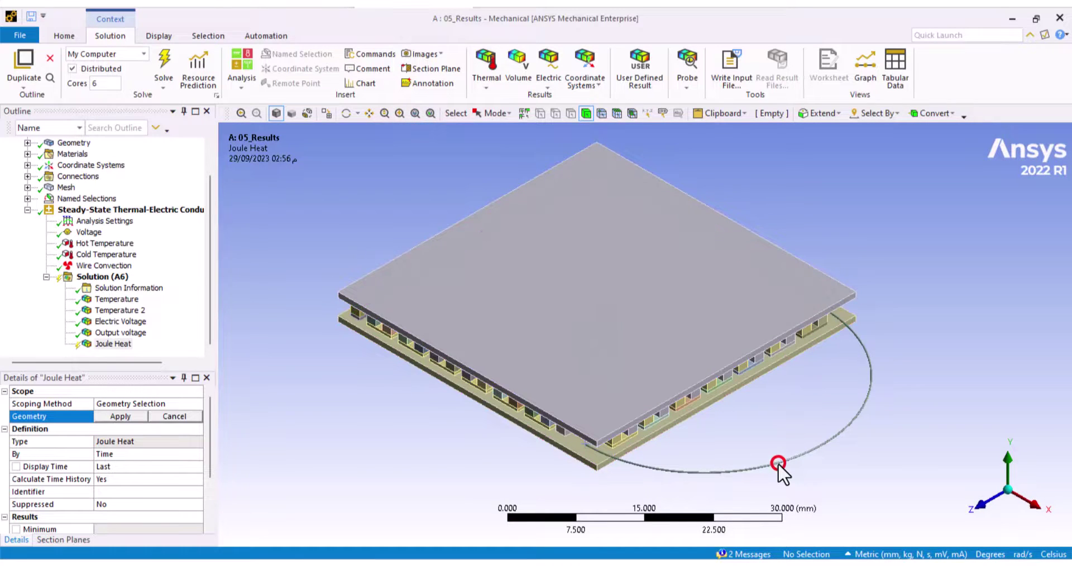
click(866, 356)
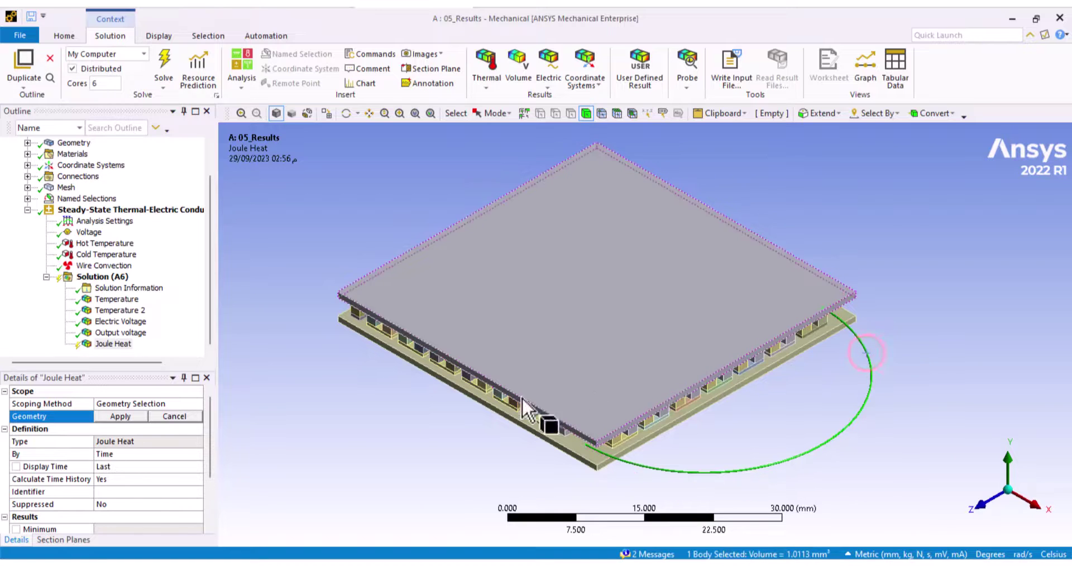
click(136, 416)
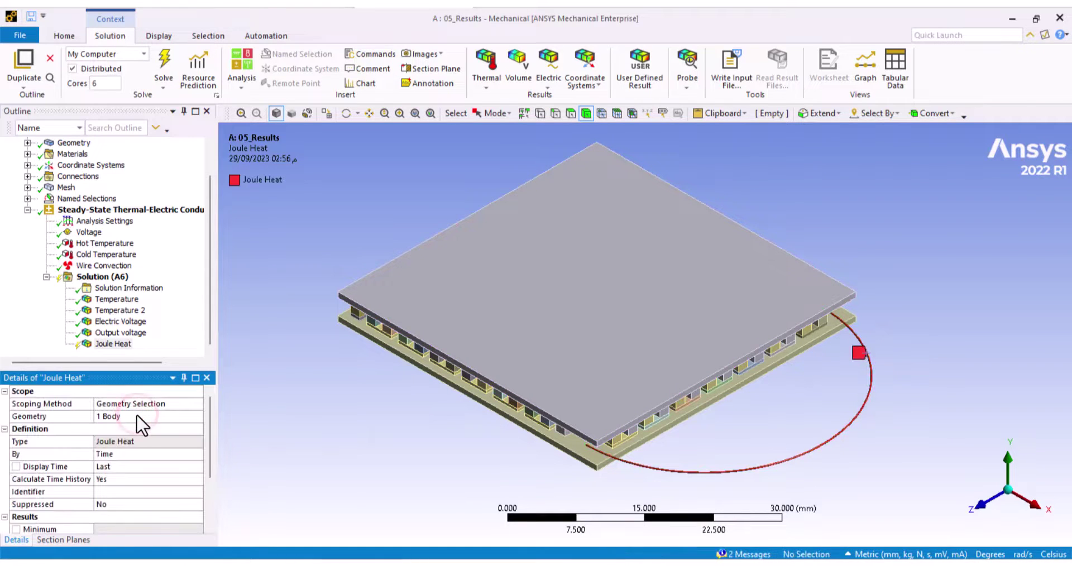
Step: Retrieve the Joule Heat result and flag its average value as an output parameter
right_click(114, 343)
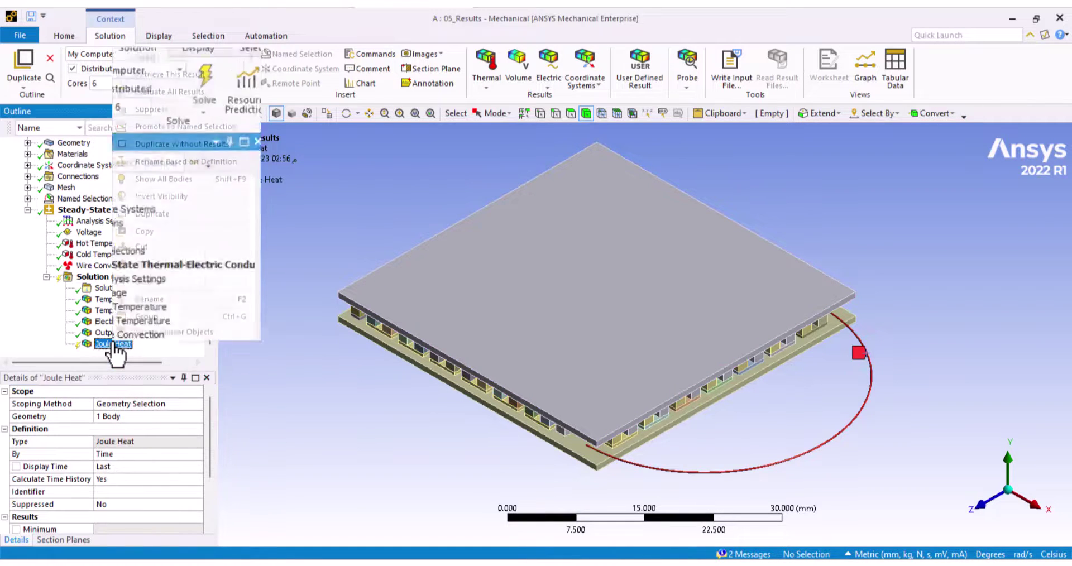
click(147, 89)
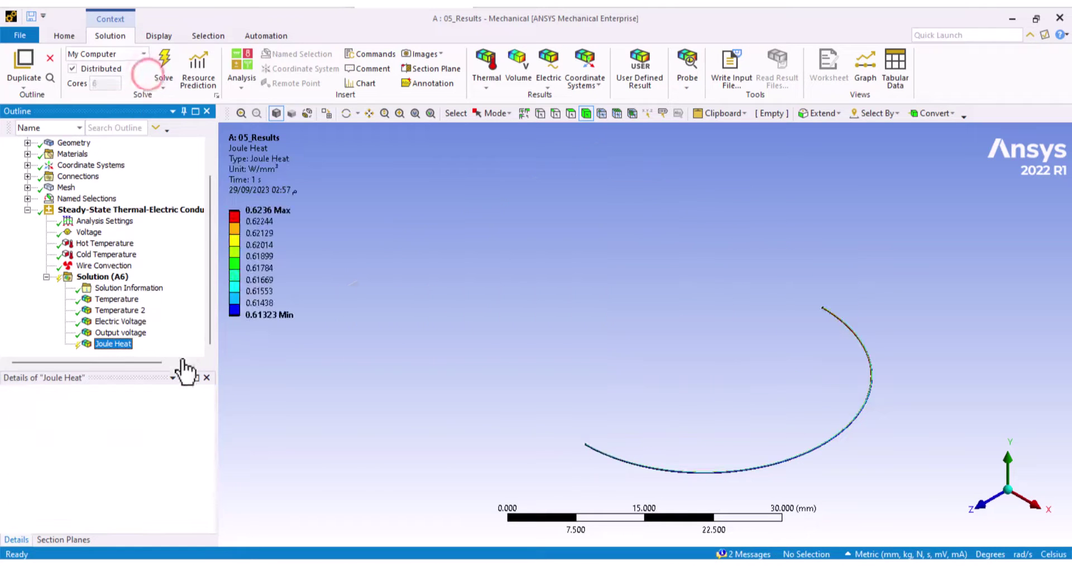
scroll(159, 460, down, 2)
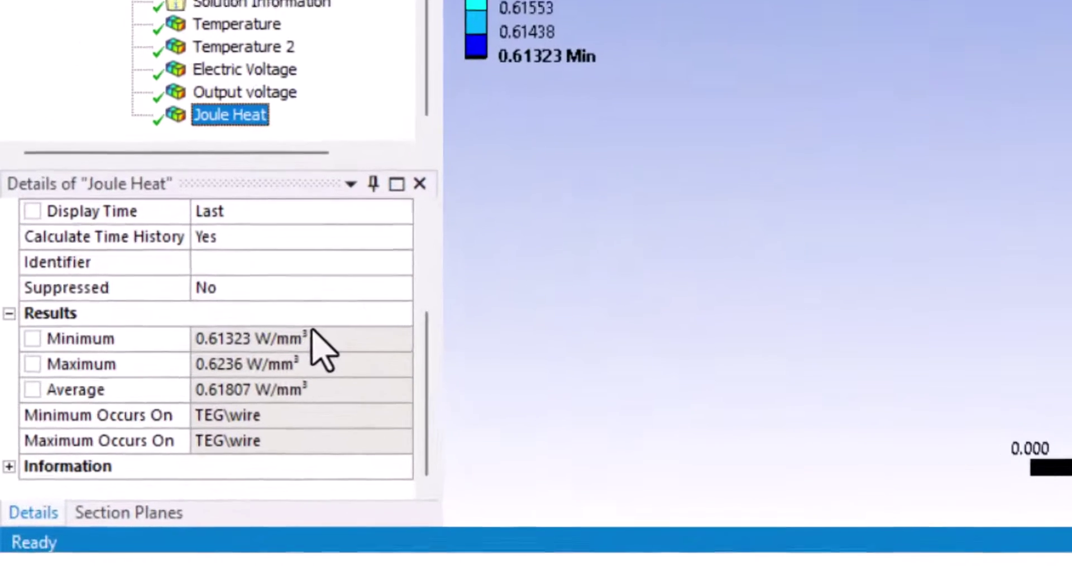
click(33, 386)
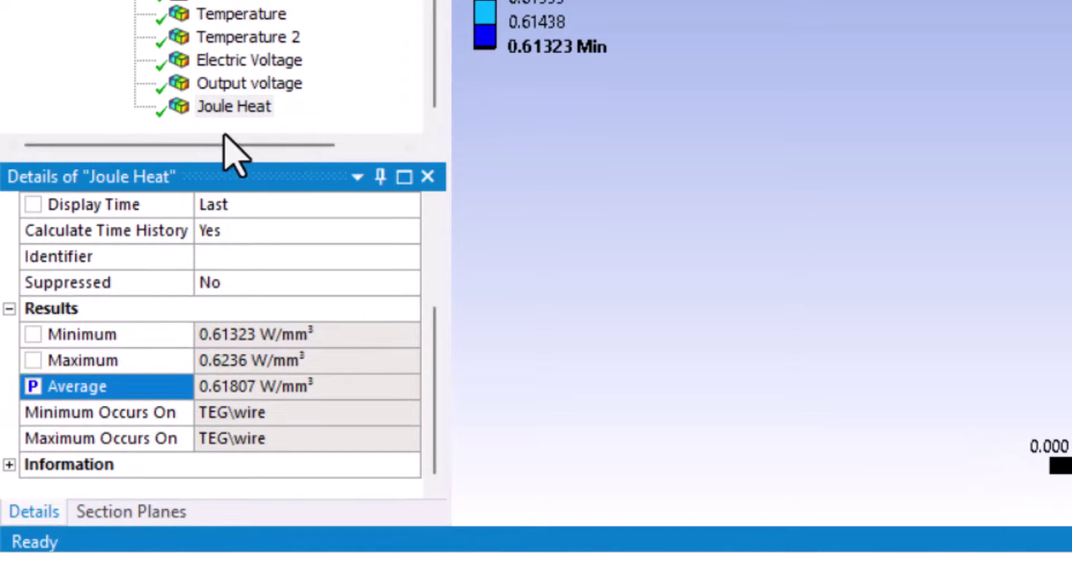
Step: Rename the Joule Heat result to "Output power per unit volume"
click(232, 107)
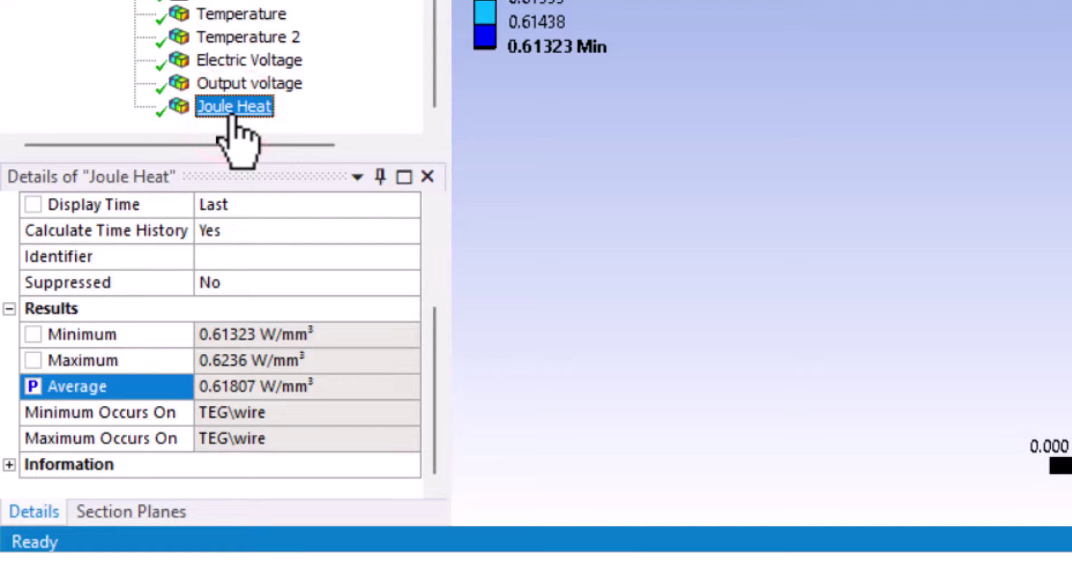
key(F2)
text(O)
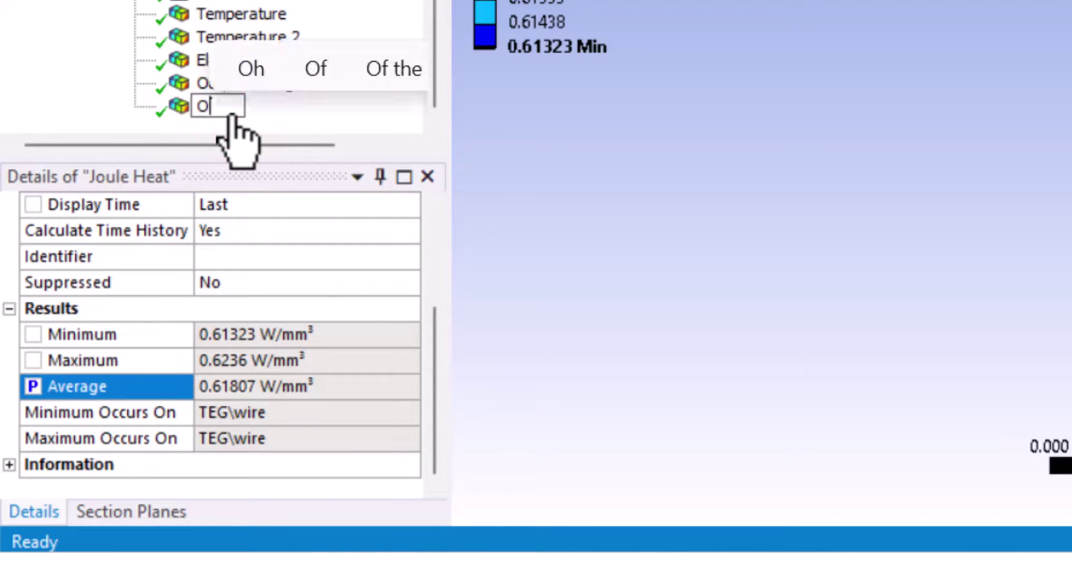
text(utput power per)
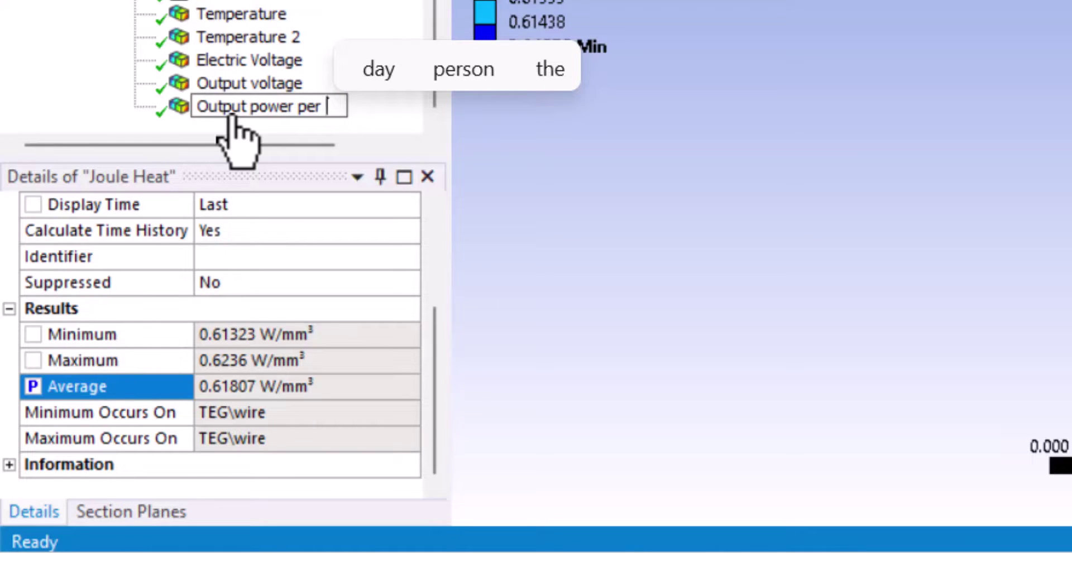
text( unit volume)
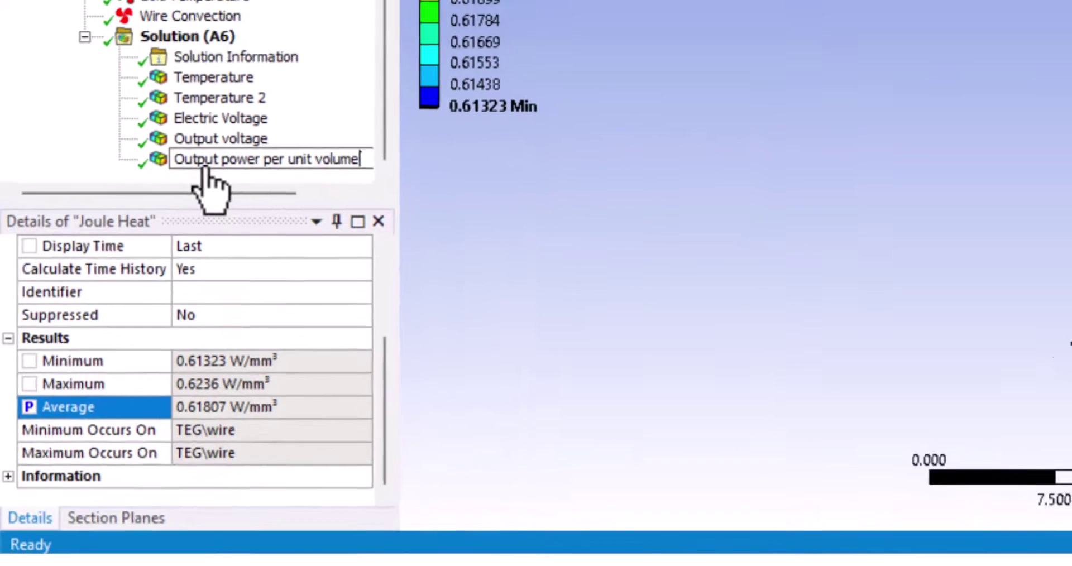
key(Return)
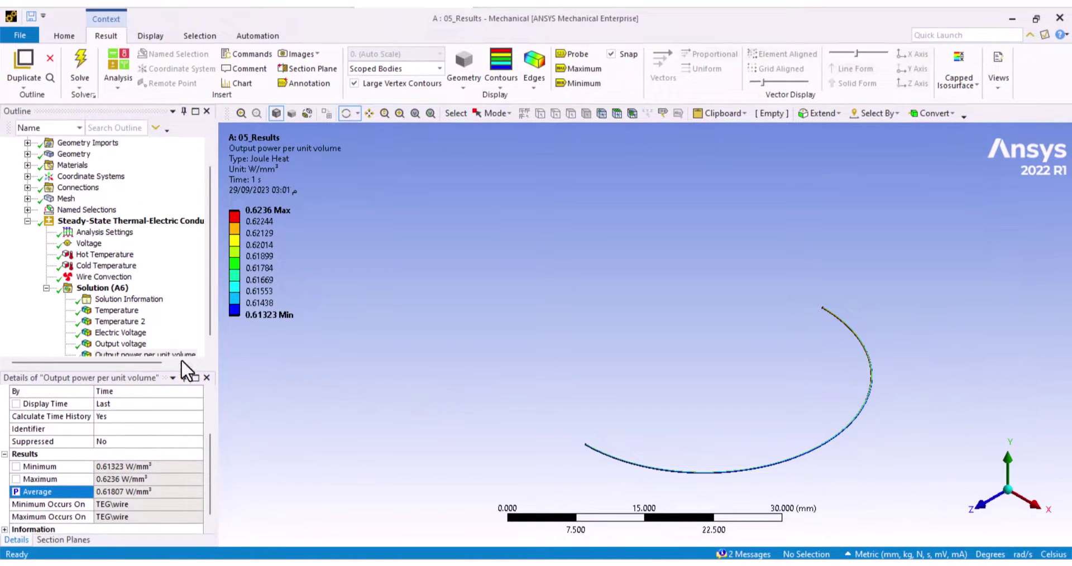
Step: Add a Volume result to the solution and scope it to the curved wire body
right_click(110, 287)
mouse_move(152, 294)
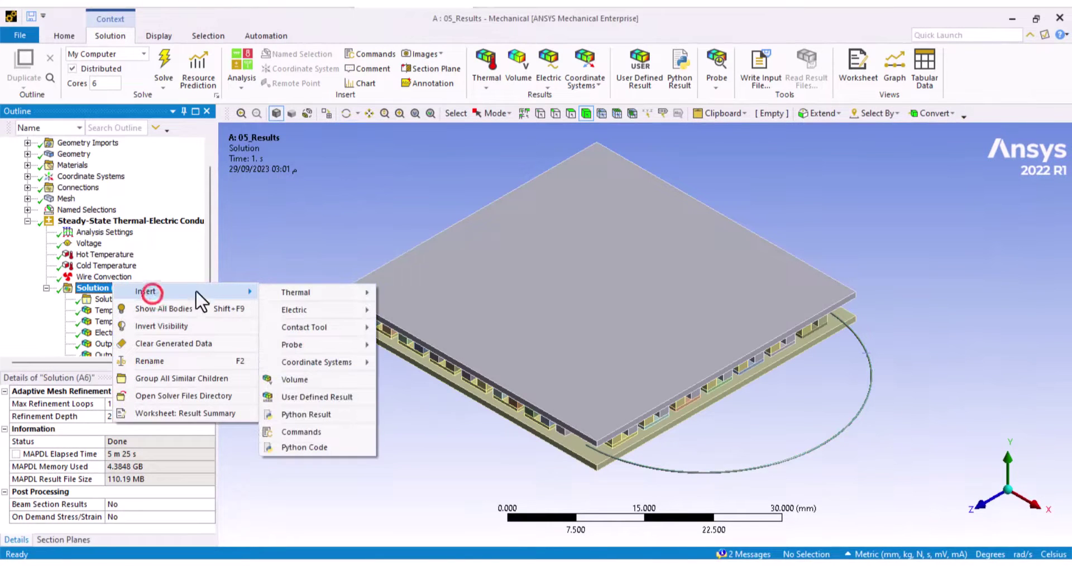
click(300, 379)
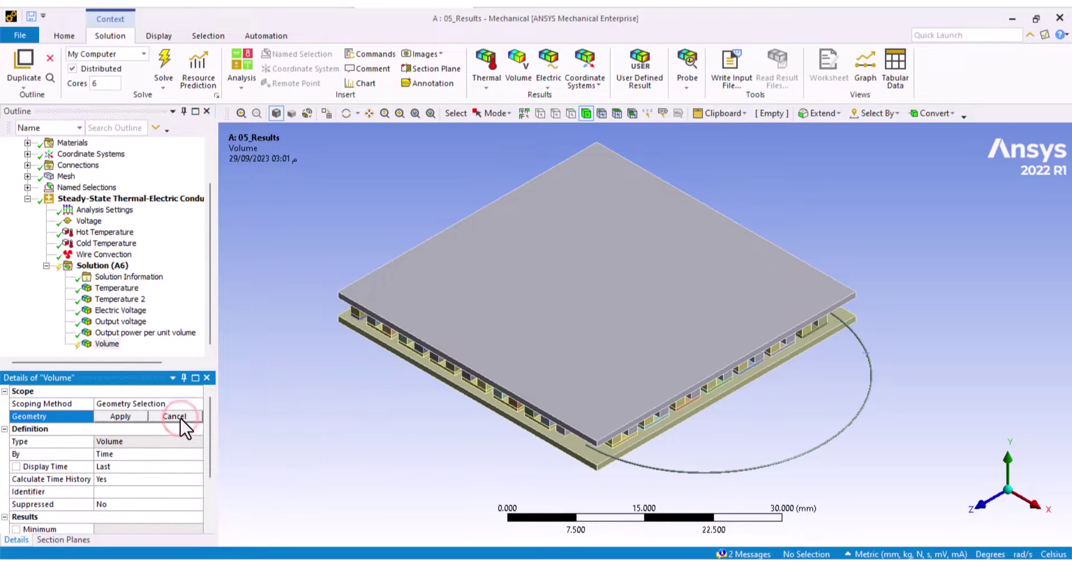
click(634, 469)
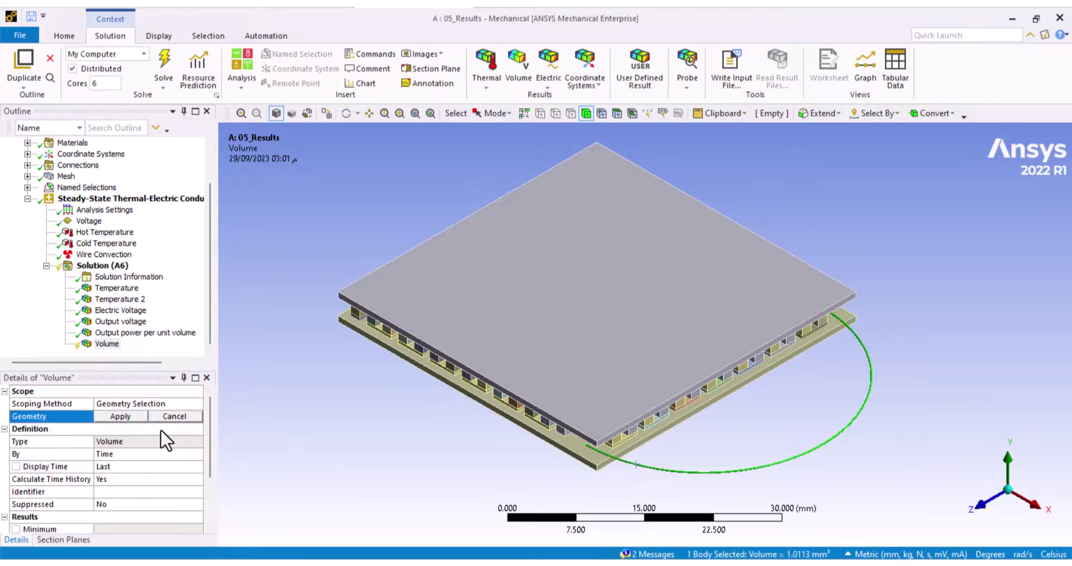
click(132, 419)
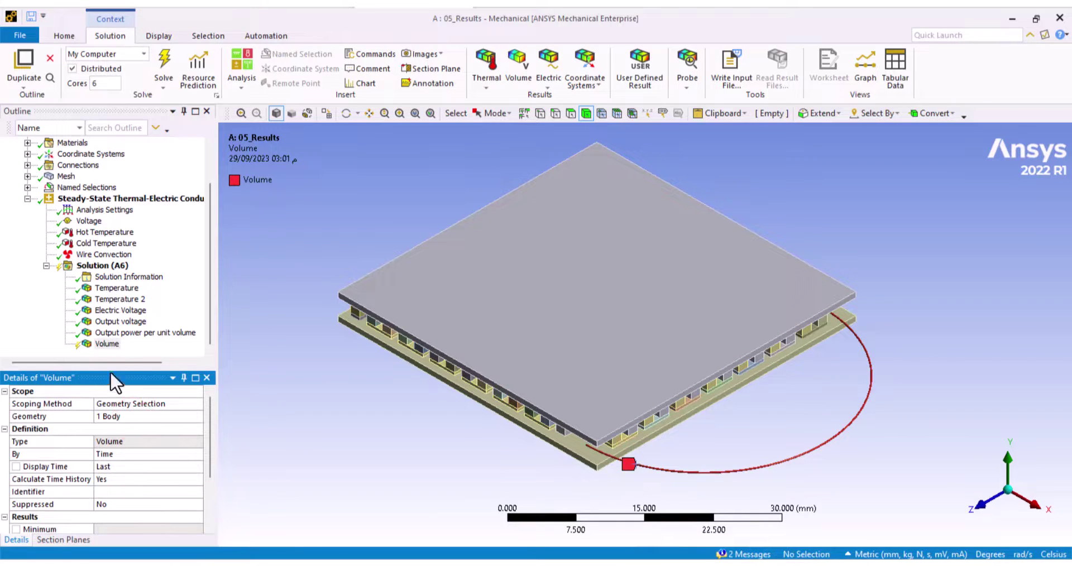
Step: Retrieve the Volume result and flag its total volume as an output parameter
right_click(107, 343)
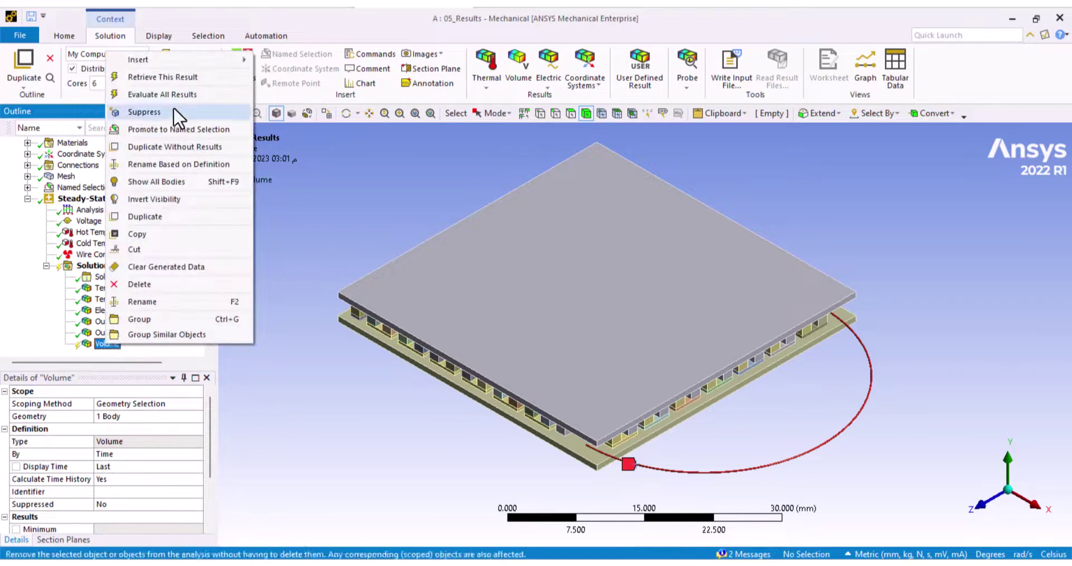
click(180, 77)
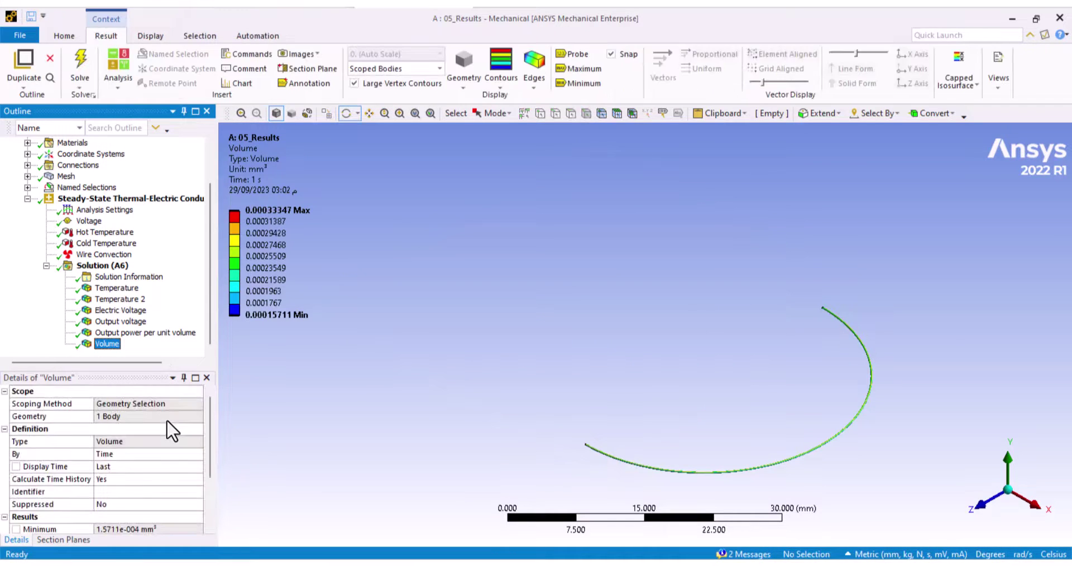
scroll(160, 451, down, 2)
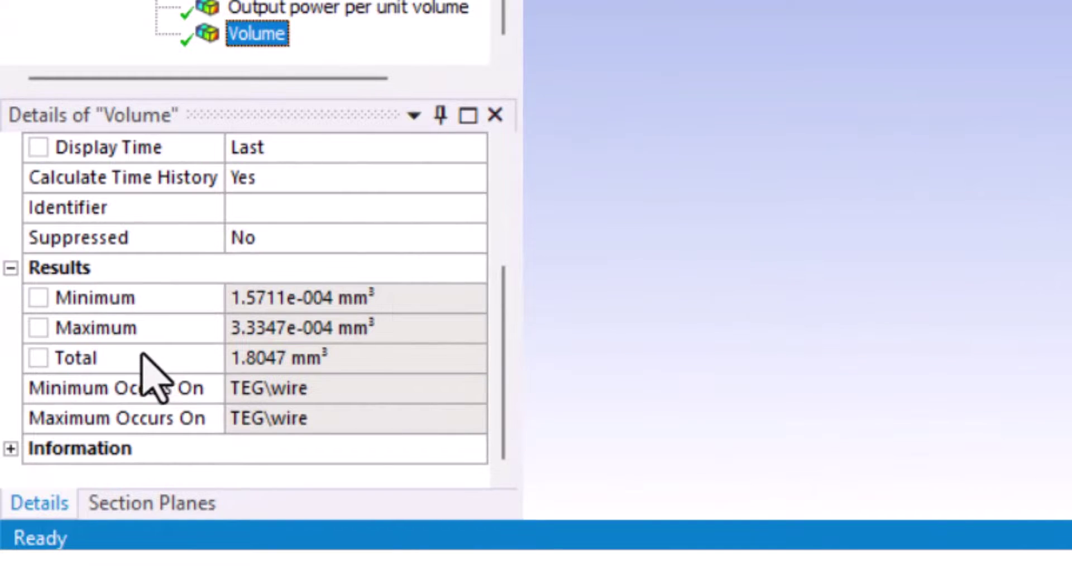
click(38, 358)
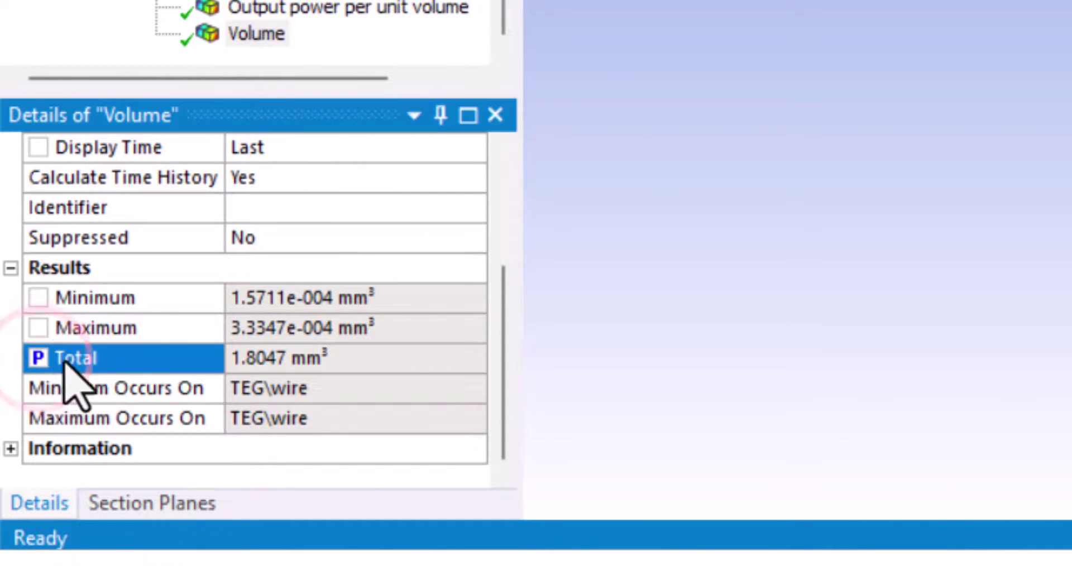
Step: Rename the Volume result to "Wire Volume"
click(276, 35)
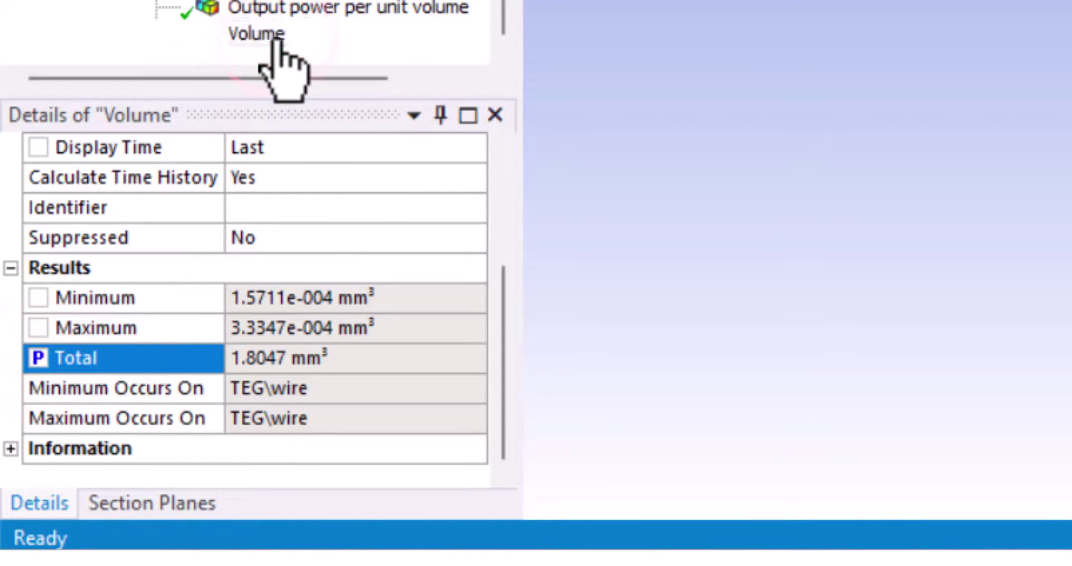
key(Home)
text(Wire)
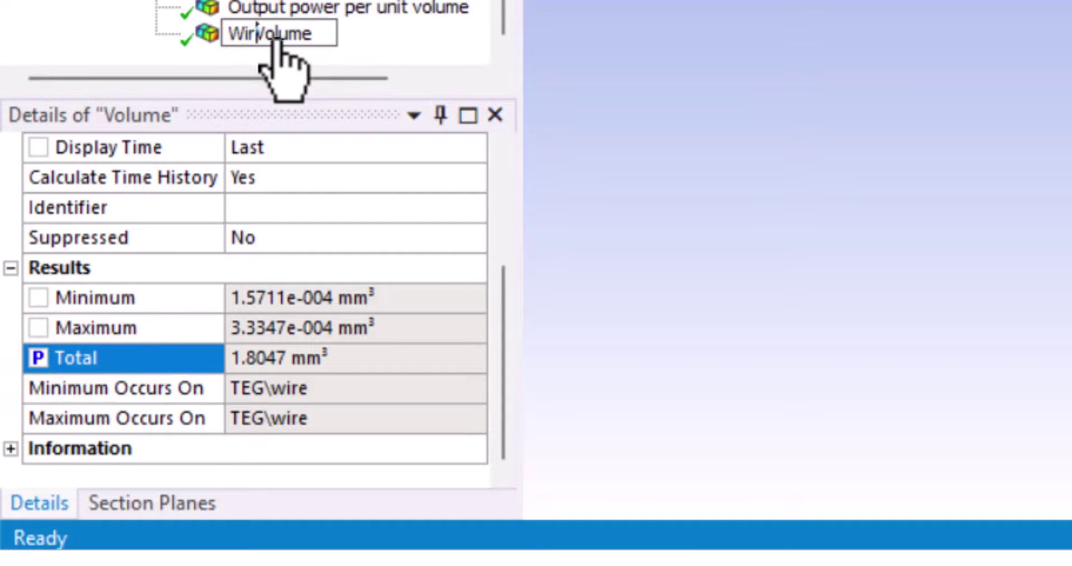
key(Return)
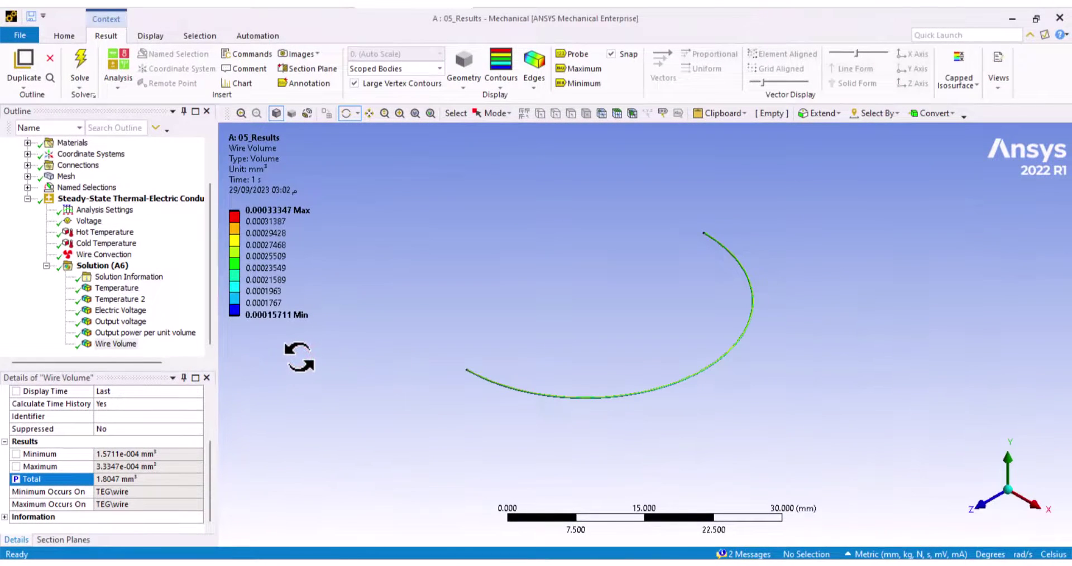
click(435, 114)
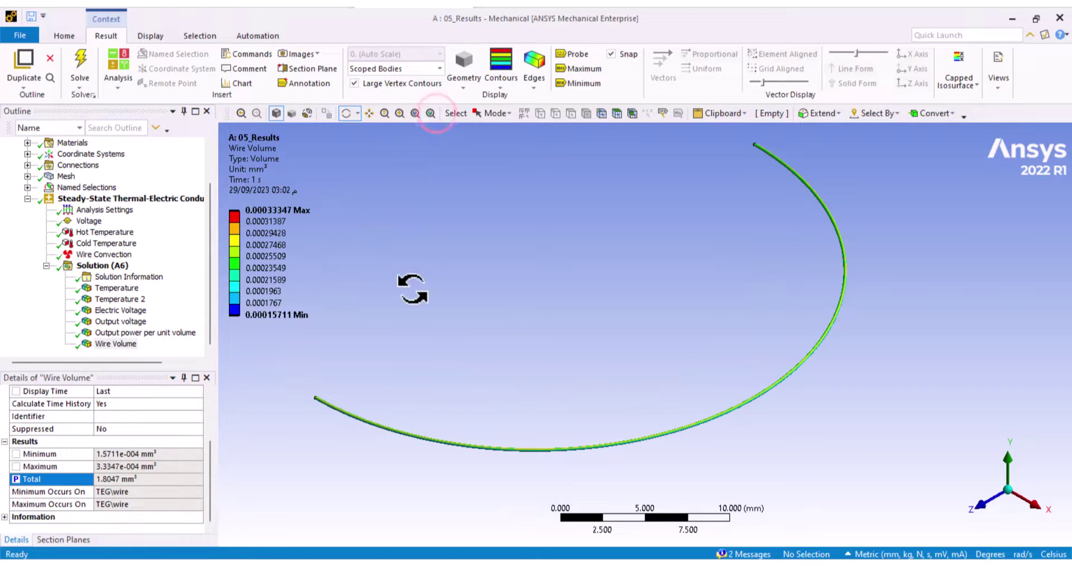